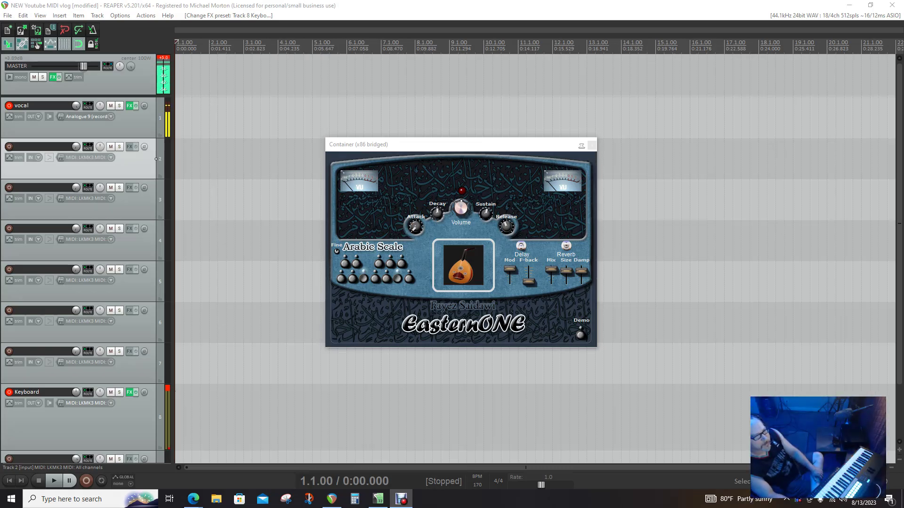
# Switch to REAPER and drag the vocal track's FX chain window into view beside EasternONE.
pyautogui.hotkey('alt', 'Tab')
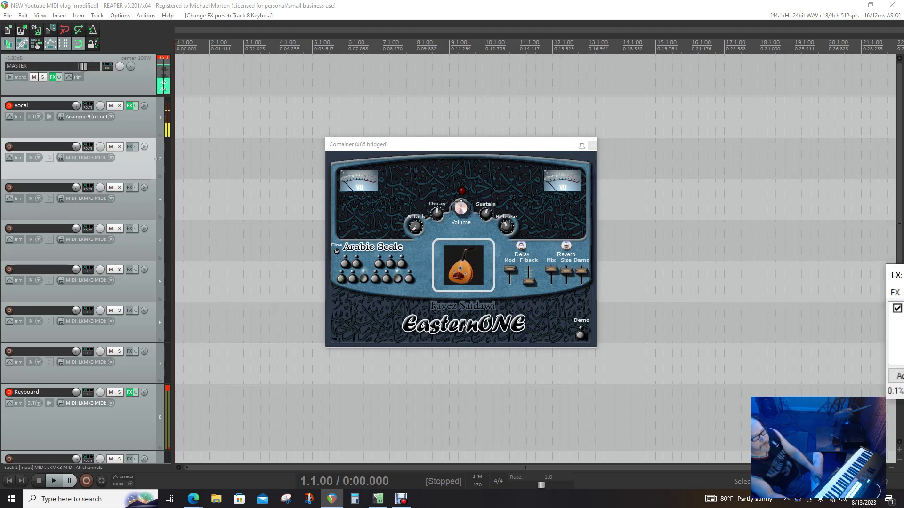
pyautogui.moveTo(903, 266); pyautogui.dragTo(711, 368)
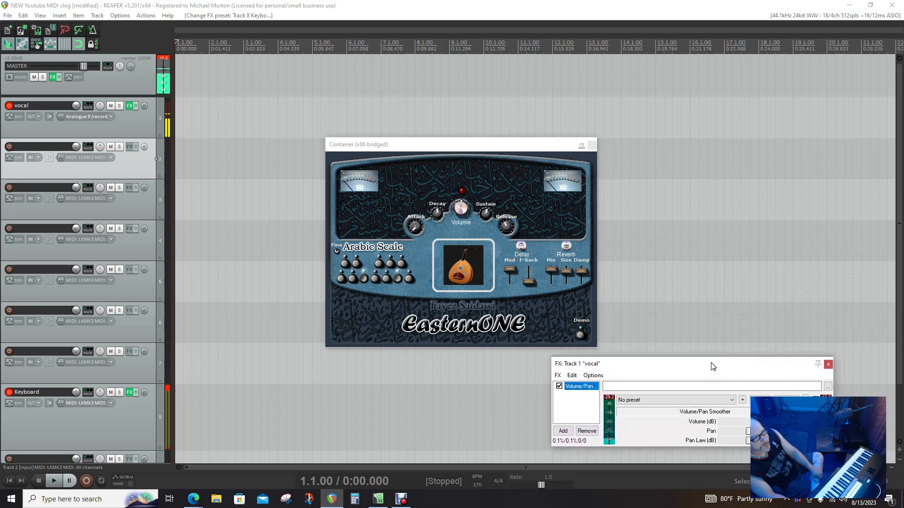
# Open the Add FX browser for the vocal track and move it to the screen centre.
pyautogui.click(562, 431)
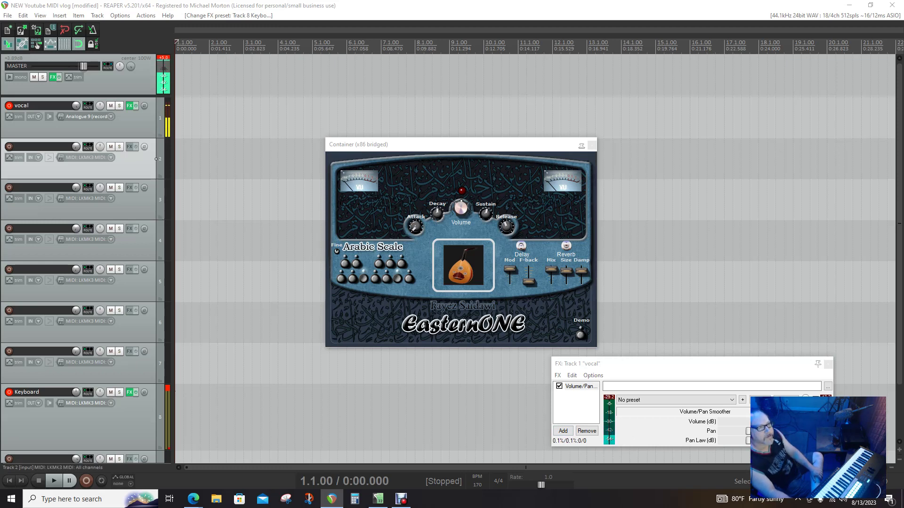
pyautogui.moveTo(885, 47); pyautogui.dragTo(408, 50)
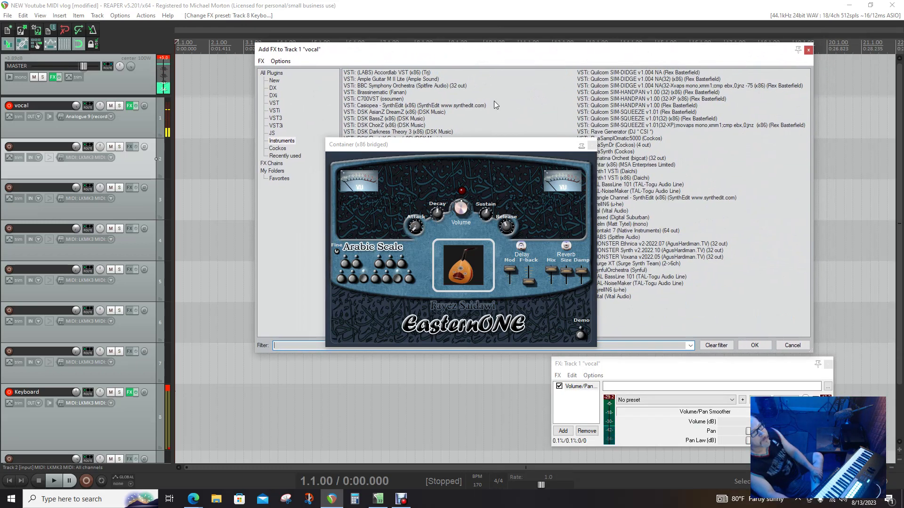
# Add VST: Quilcom Vocoral v1.11 (x86) to the vocal track from All Plugins.
pyautogui.click(487, 145)
pyautogui.moveTo(487, 145); pyautogui.dragTo(481, 352)
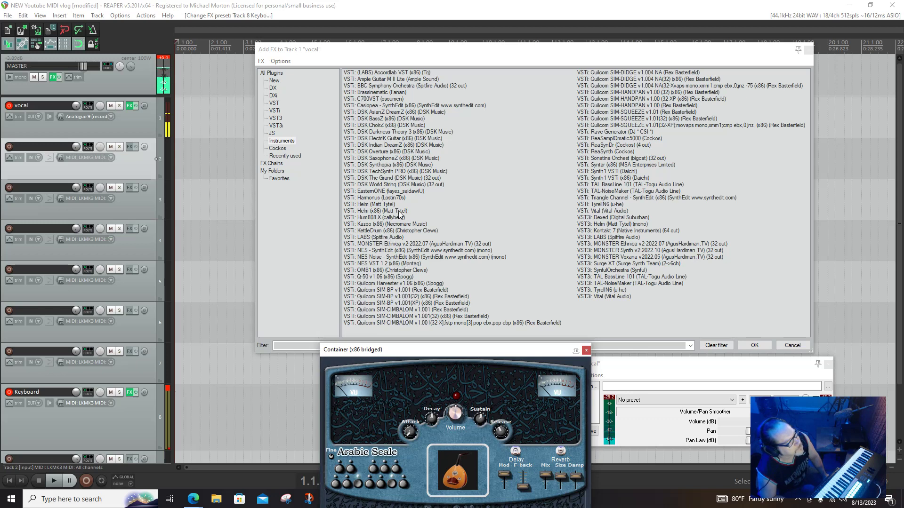
pyautogui.click(275, 74)
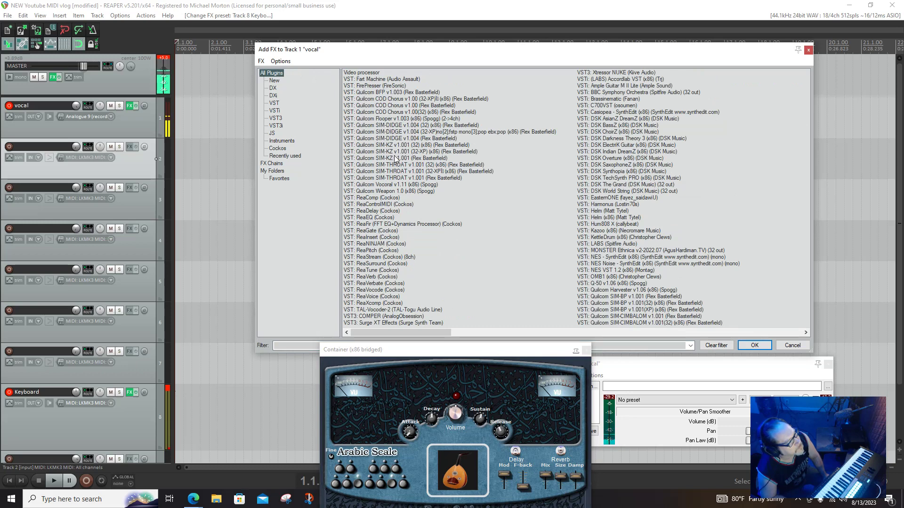
pyautogui.click(395, 185)
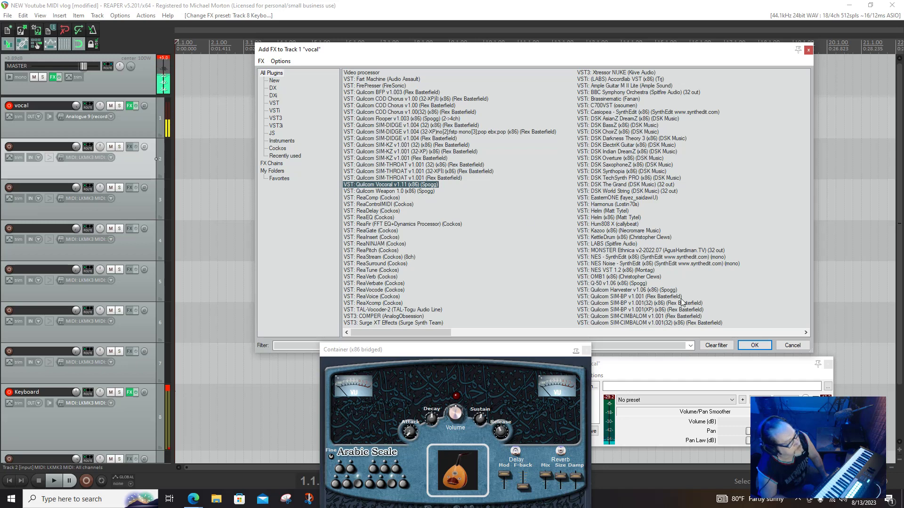
pyautogui.click(749, 346)
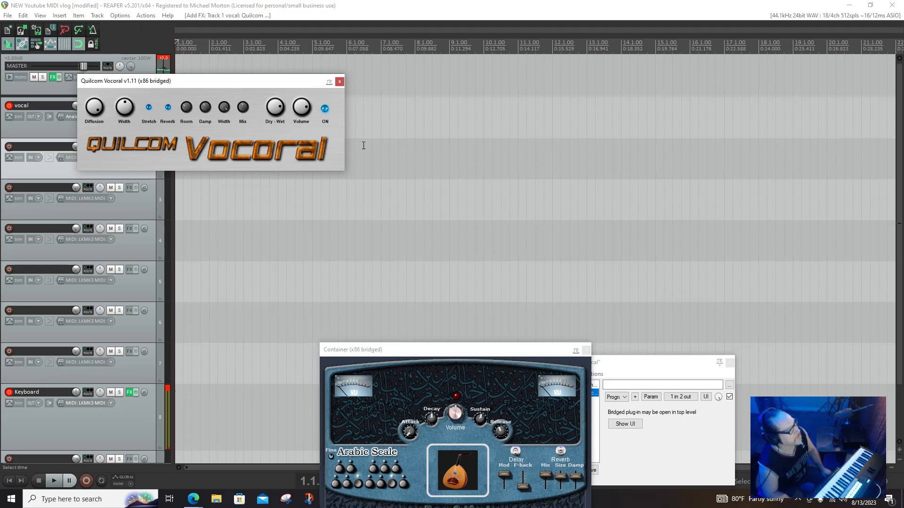
# Switch on the Reverb toggle in the Quilcom Vocoral window.
pyautogui.click(169, 109)
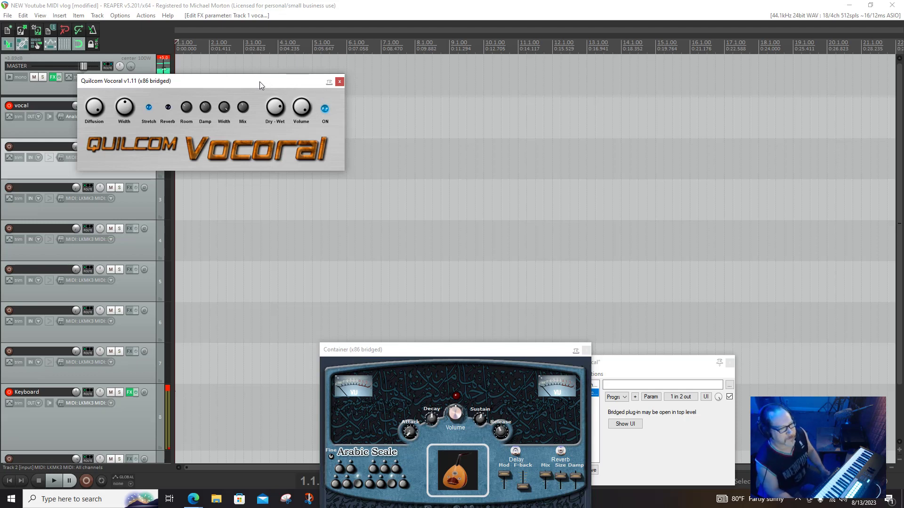
# Close the Quilcom Vocoral window, keeping the vocal FX chain with Volume/Pan and Vocoral visible.
pyautogui.moveTo(687, 361); pyautogui.dragTo(673, 173)
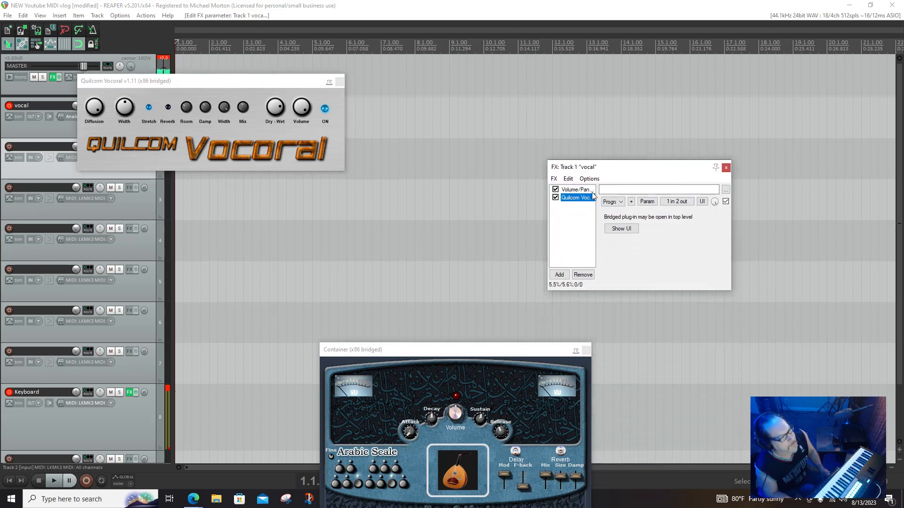
pyautogui.click(620, 202)
pyautogui.click(620, 203)
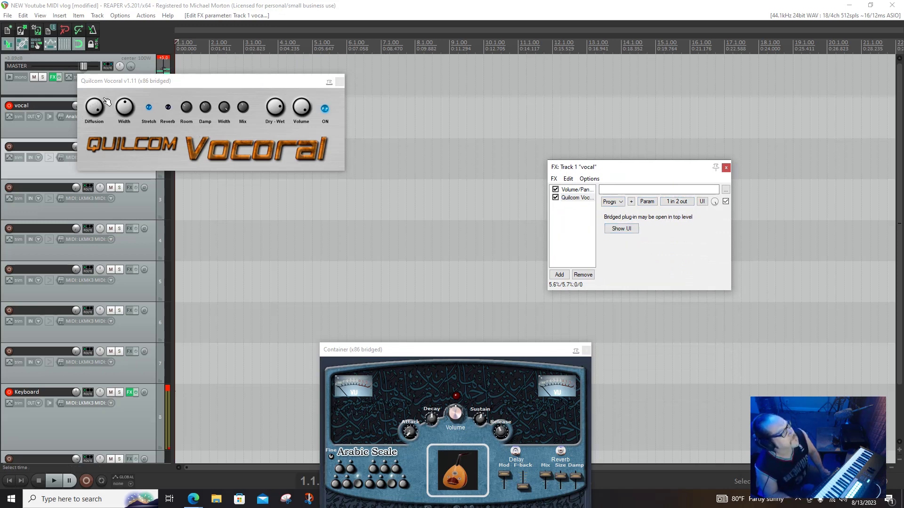
pyautogui.click(131, 111)
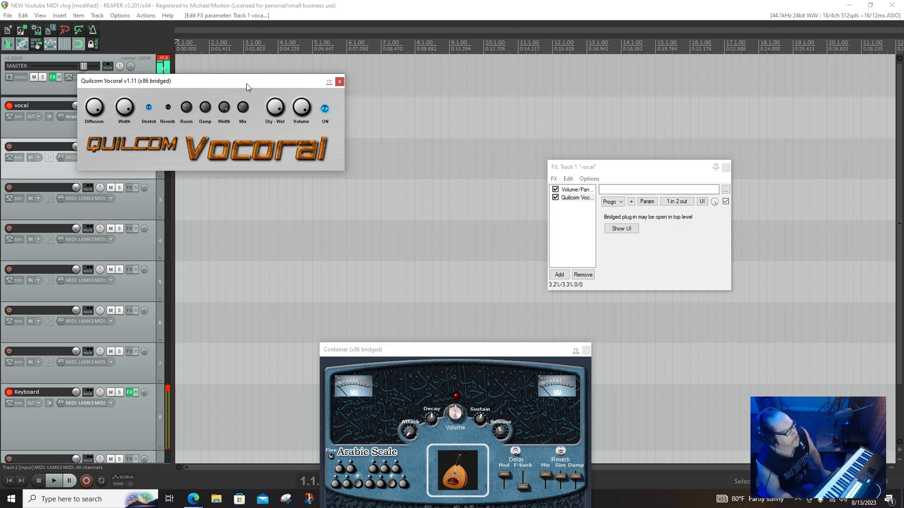
pyautogui.click(340, 82)
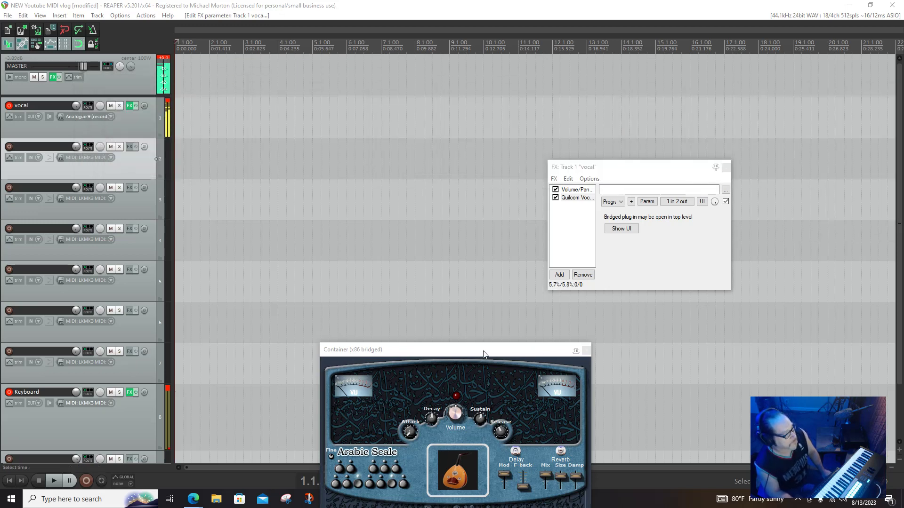
# Raise the EasternONE window and push the vocal FX chain window off-screen.
pyautogui.moveTo(483, 350); pyautogui.dragTo(421, 173)
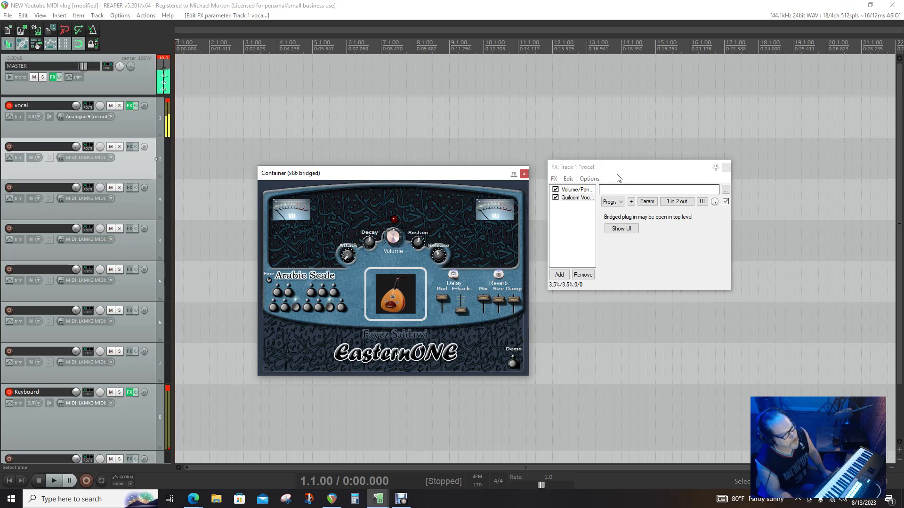
pyautogui.moveTo(618, 167); pyautogui.dragTo(903, 167)
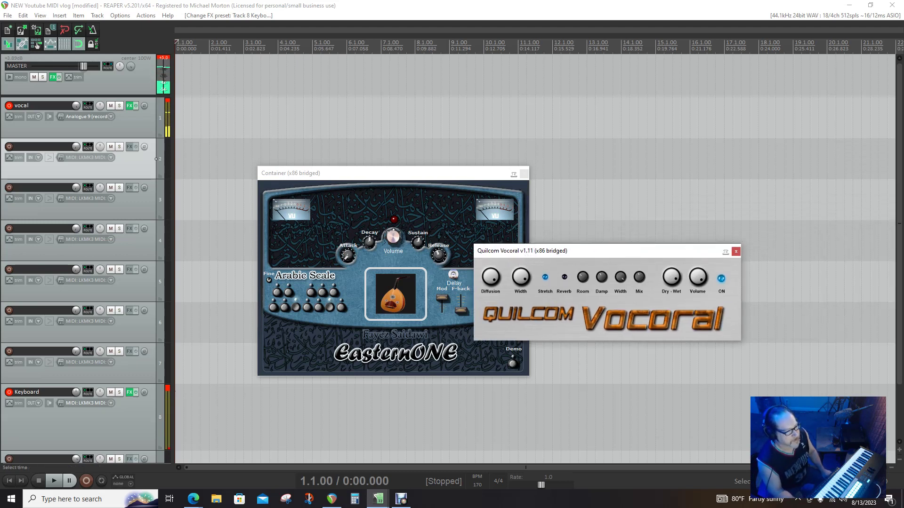
# Delete Vocoral from the vocal track and show the Volume/Pan Smoother at 12.0 dB.
pyautogui.click(155, 159)
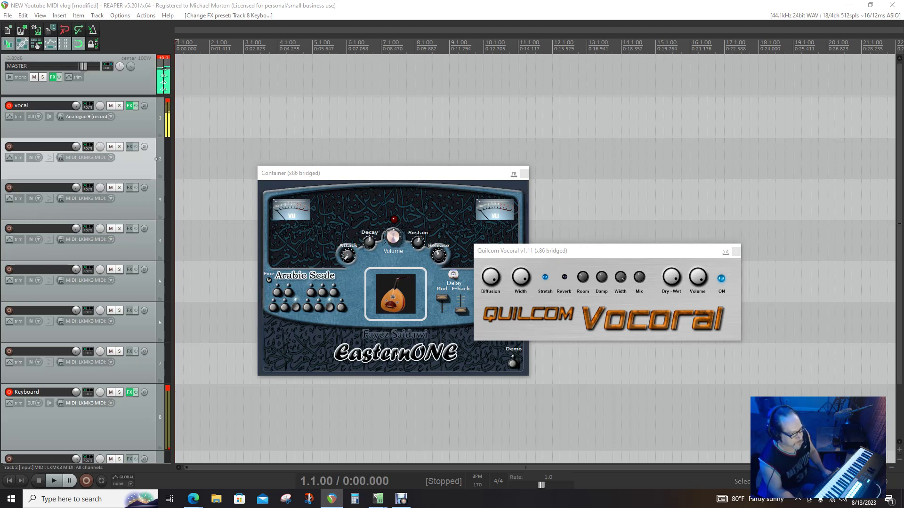
pyautogui.press('Delete')
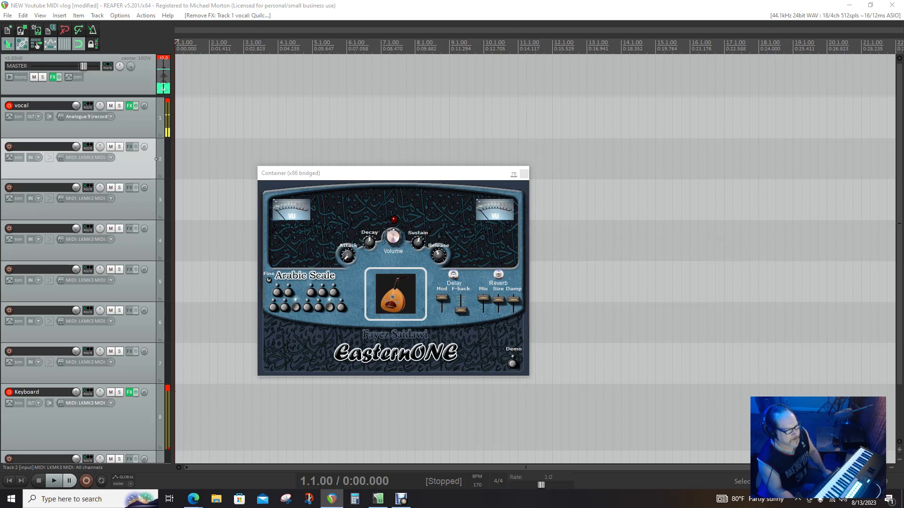
pyautogui.moveTo(691, 270); pyautogui.dragTo(462, 281)
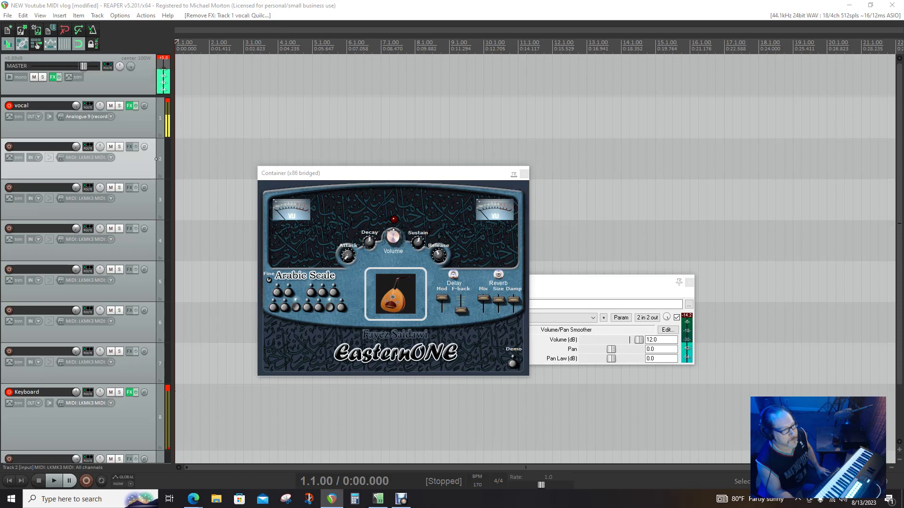
# Open the mixer, nudge the Keyboard fader, and clear its clip indicator.
pyautogui.hotkey('ctrl', 'm')
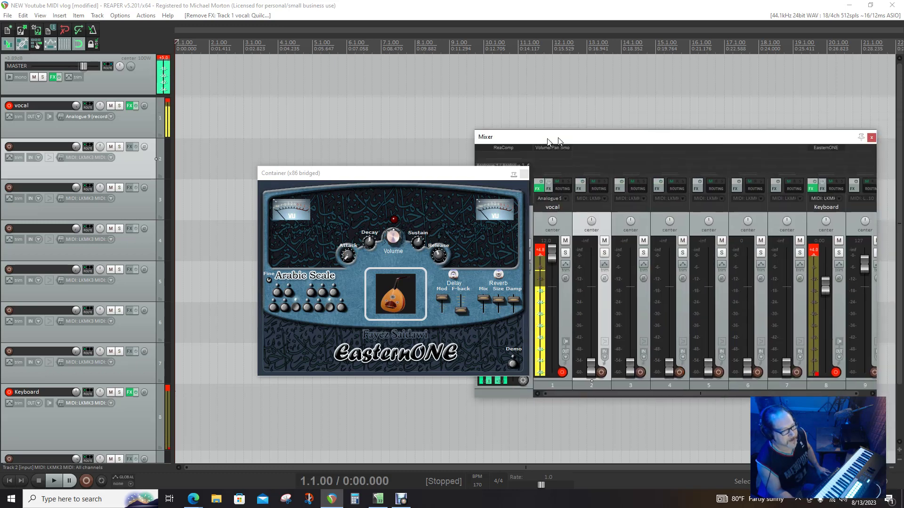
pyautogui.moveTo(549, 141); pyautogui.dragTo(503, 143)
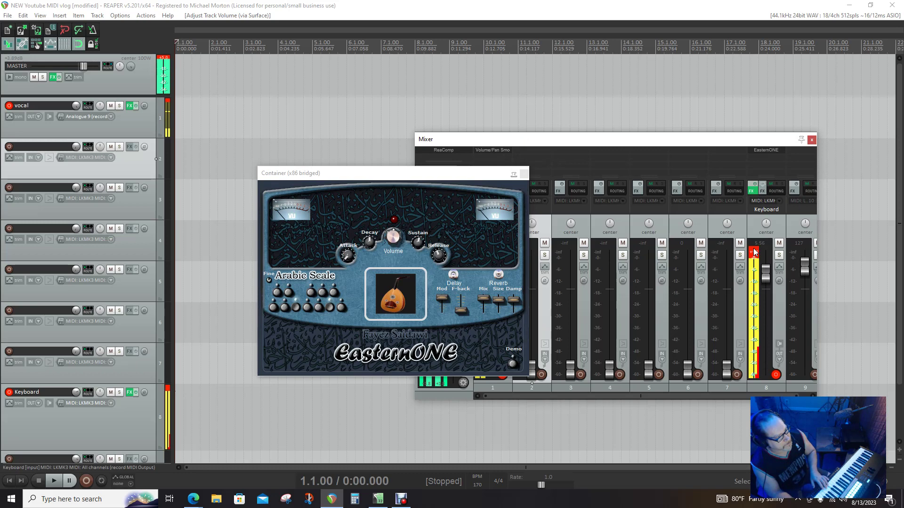
pyautogui.moveTo(767, 277); pyautogui.dragTo(768, 293)
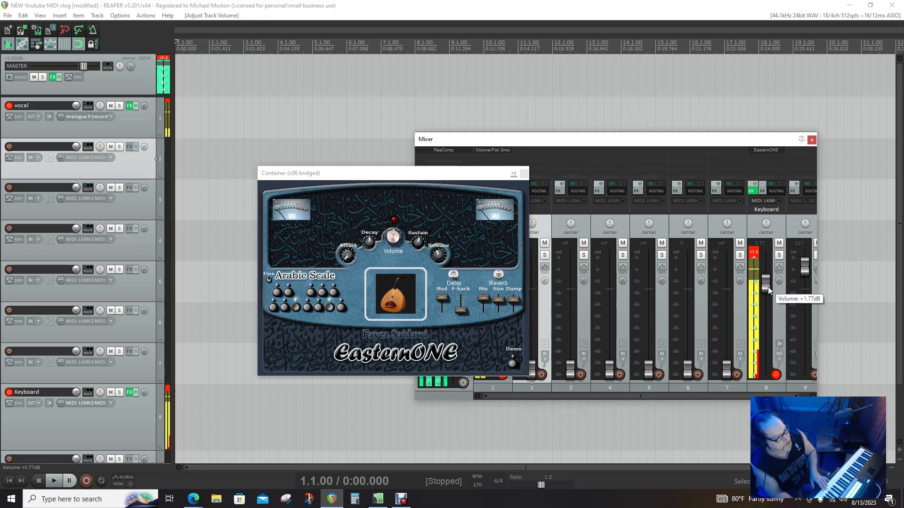
pyautogui.click(751, 254)
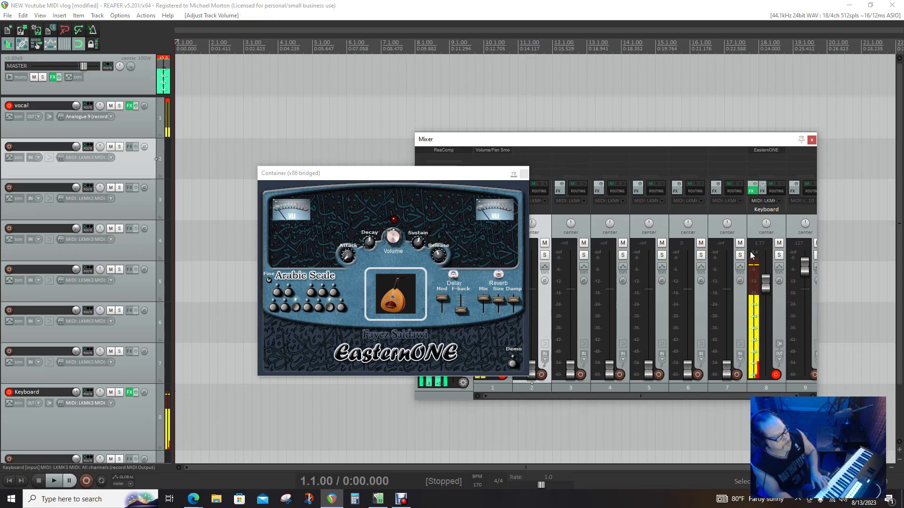
pyautogui.moveTo(766, 279); pyautogui.dragTo(767, 276)
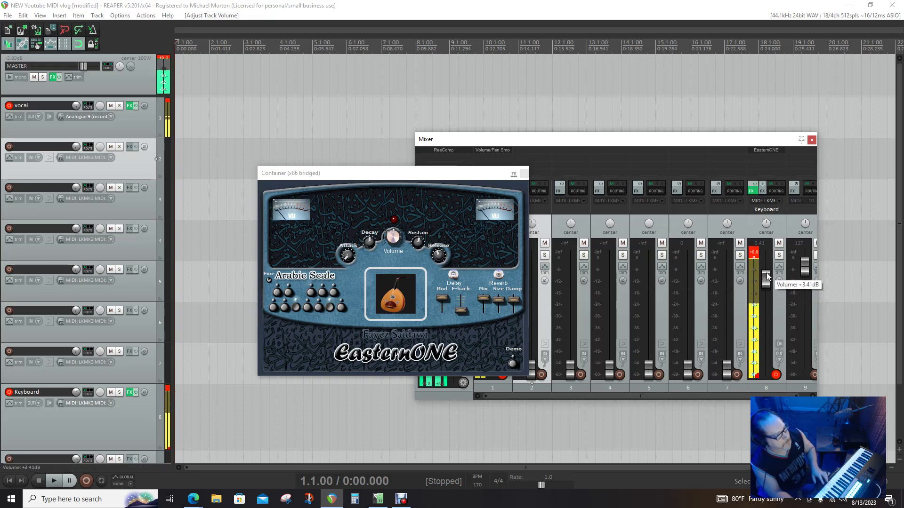
pyautogui.scroll(-3, 767, 279)
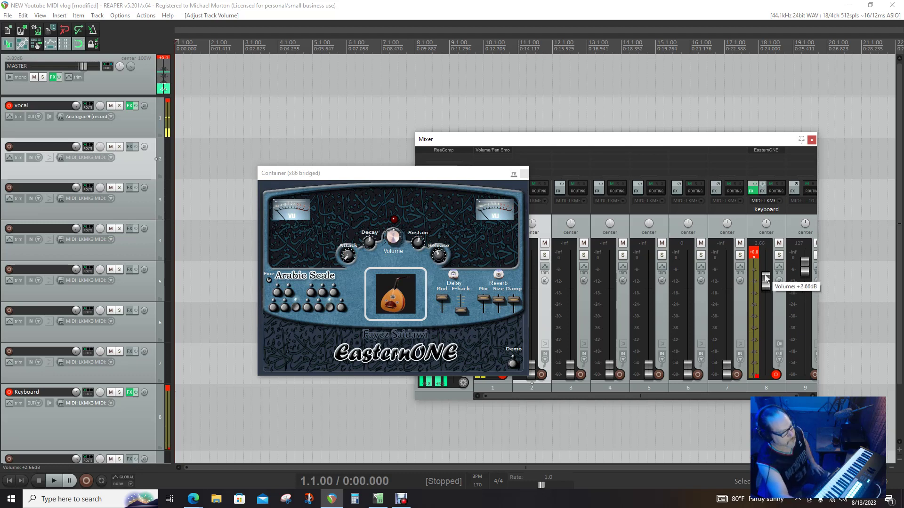
pyautogui.scroll(-10, 765, 278)
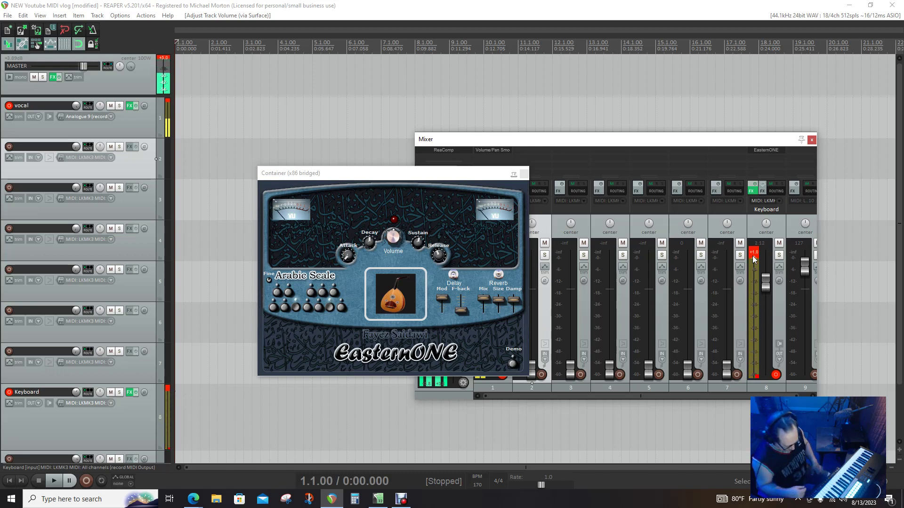
# Clear the Keyboard and master clip readings, raise Keyboard to +10.7 dB, and close the mixer.
pyautogui.click(757, 254)
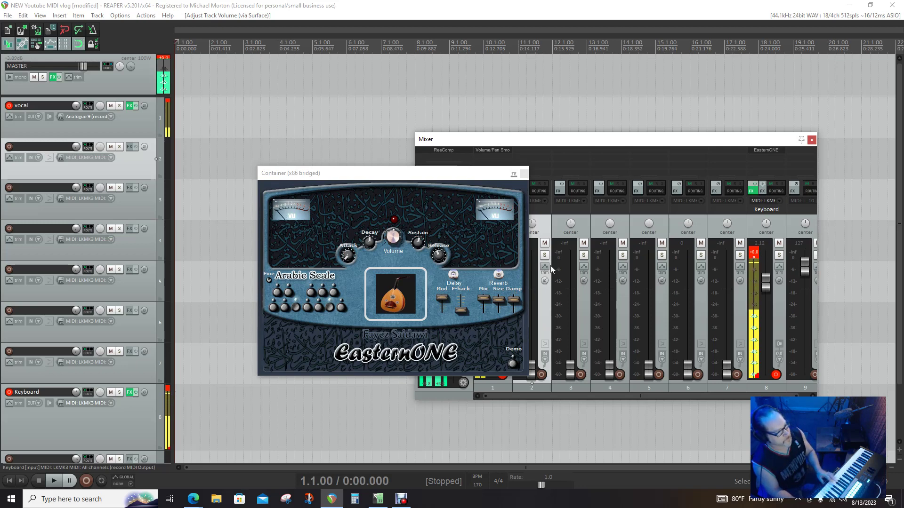
pyautogui.click(751, 254)
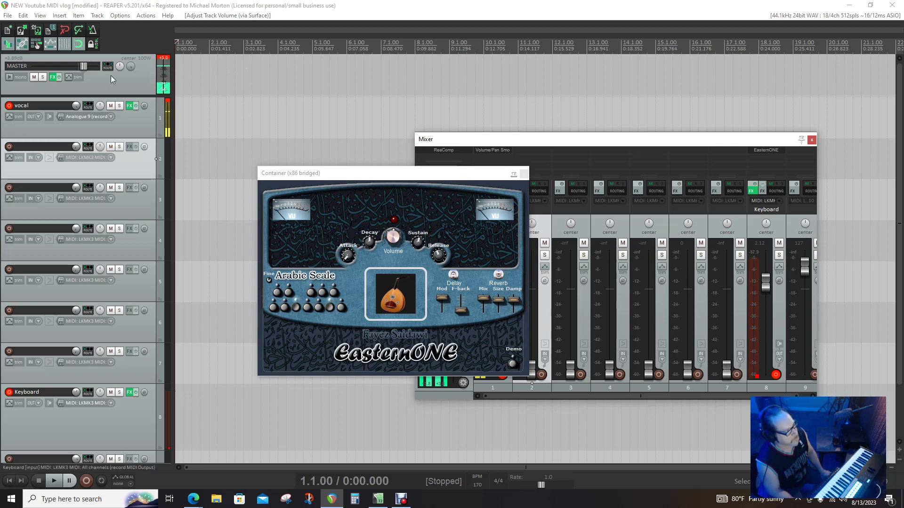
pyautogui.click(168, 59)
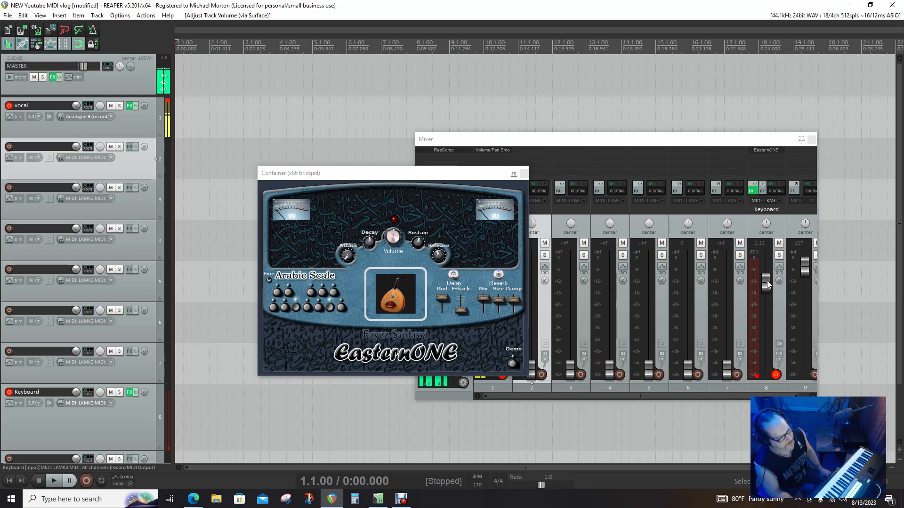
pyautogui.moveTo(767, 283); pyautogui.dragTo(770, 262)
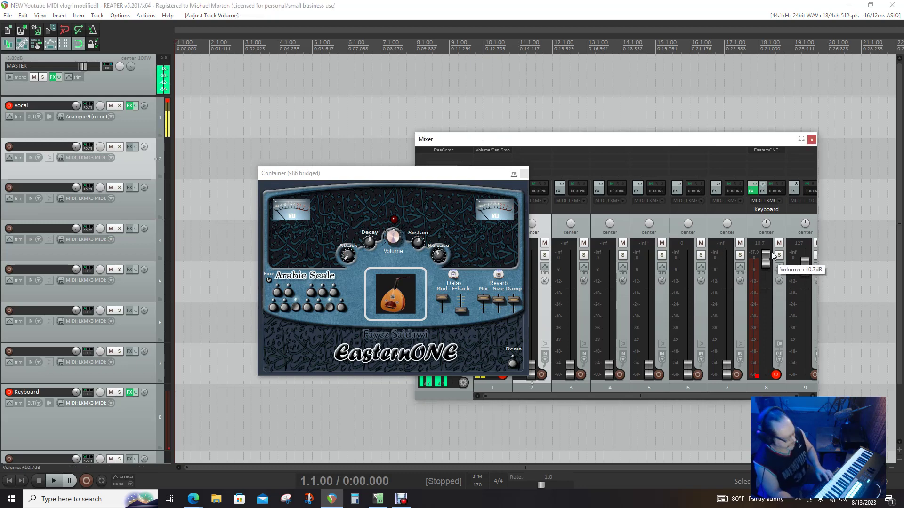
pyautogui.hotkey('ctrl', 'm')
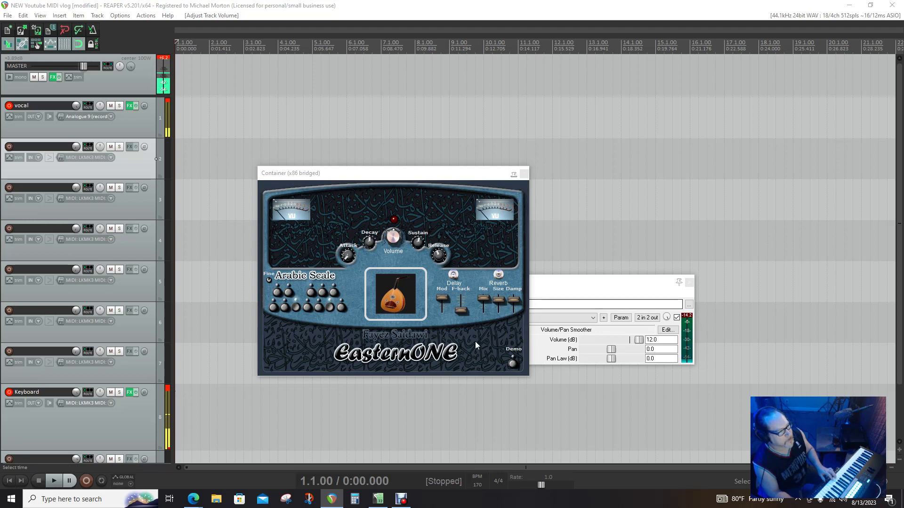
# Add JS: Volume Adjustment to the vocal track's FX chain.
pyautogui.moveTo(585, 290); pyautogui.dragTo(718, 218)
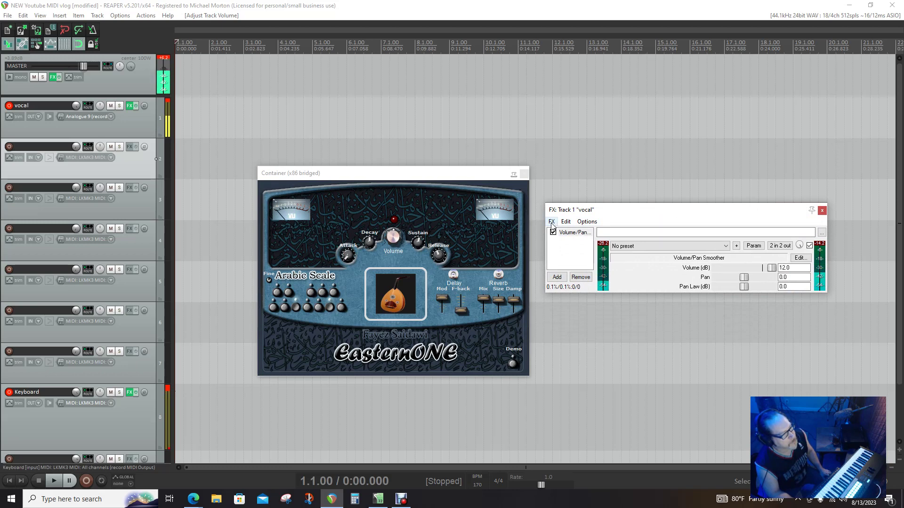
pyautogui.click(557, 276)
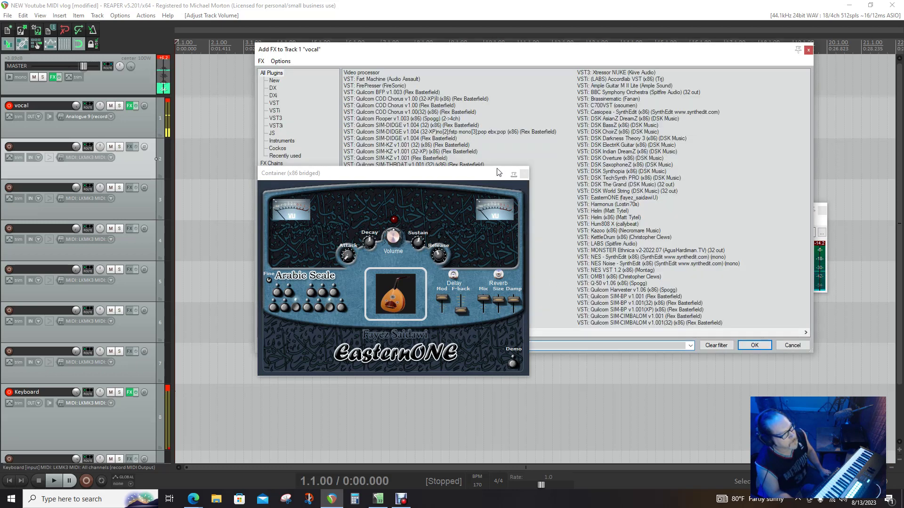
pyautogui.moveTo(490, 173); pyautogui.dragTo(430, 353)
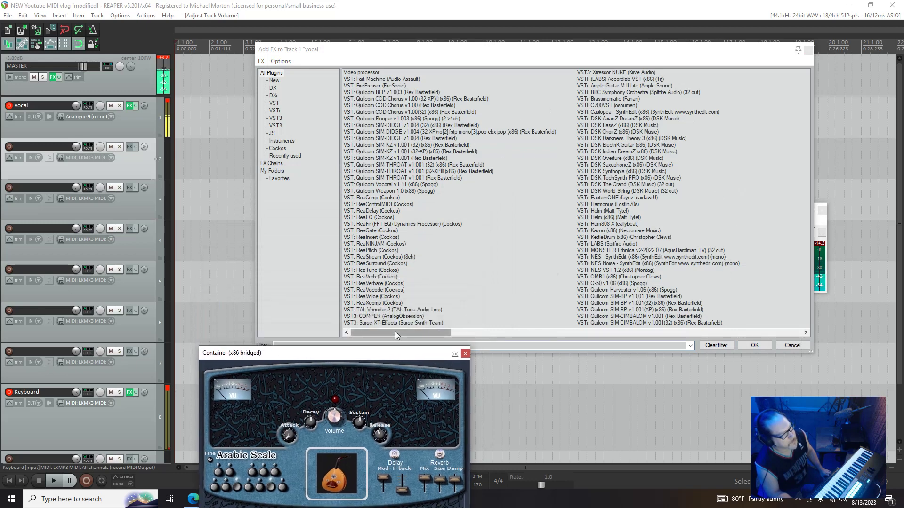
pyautogui.moveTo(395, 331); pyautogui.dragTo(769, 331)
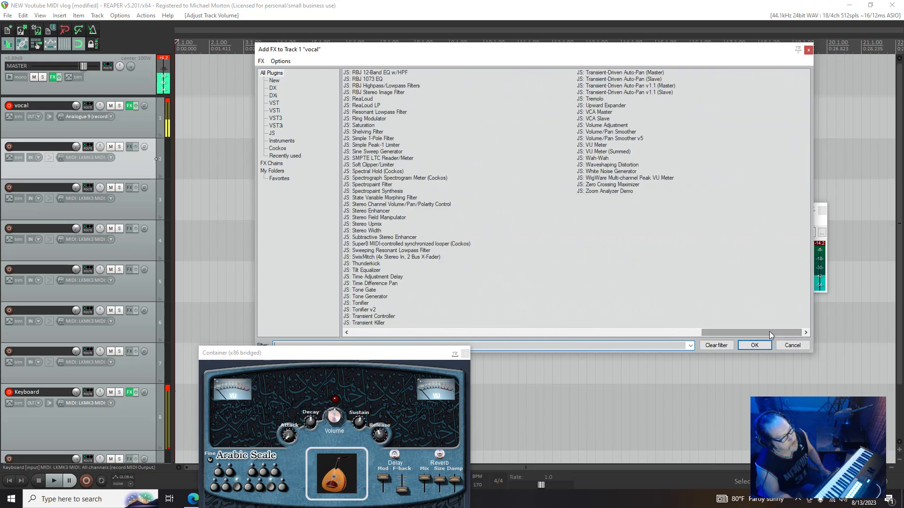
pyautogui.click(605, 125)
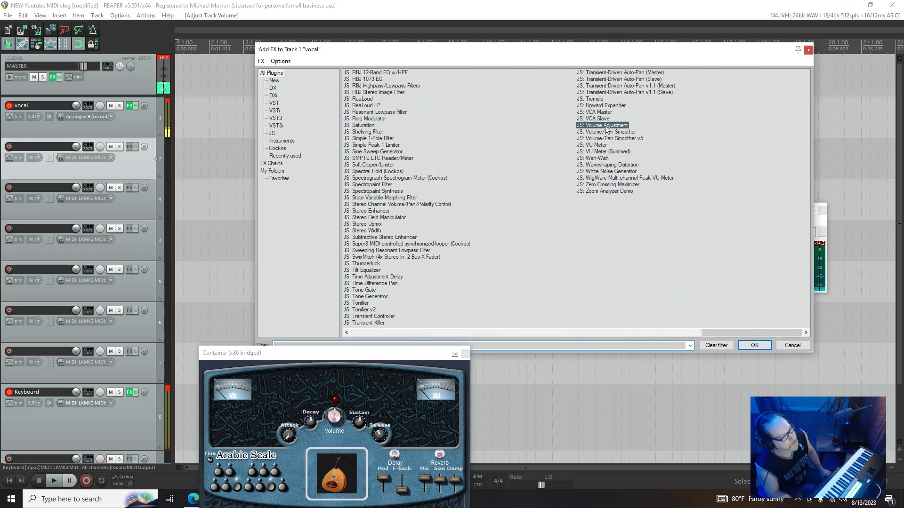
pyautogui.click(751, 345)
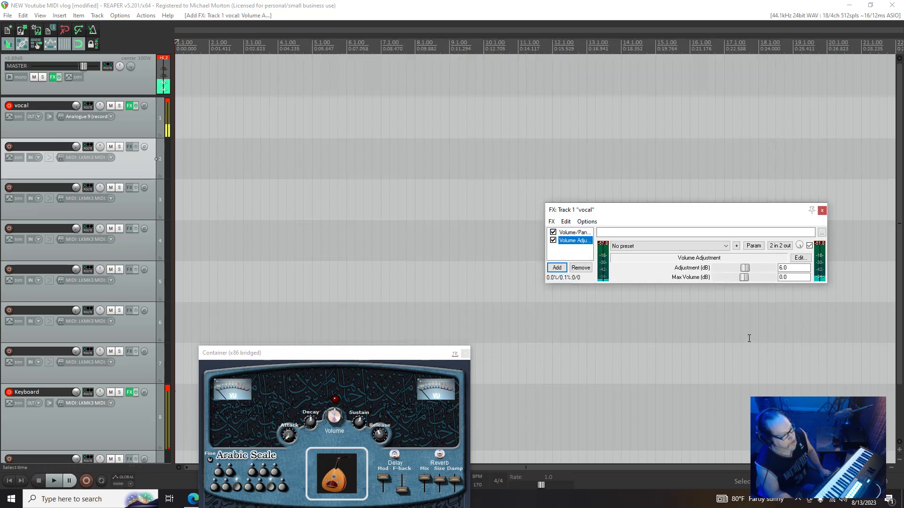
# Remove Volume/Pan Smoother from the vocal chain and set Adjustment to about 35 dB.
pyautogui.click(750, 269)
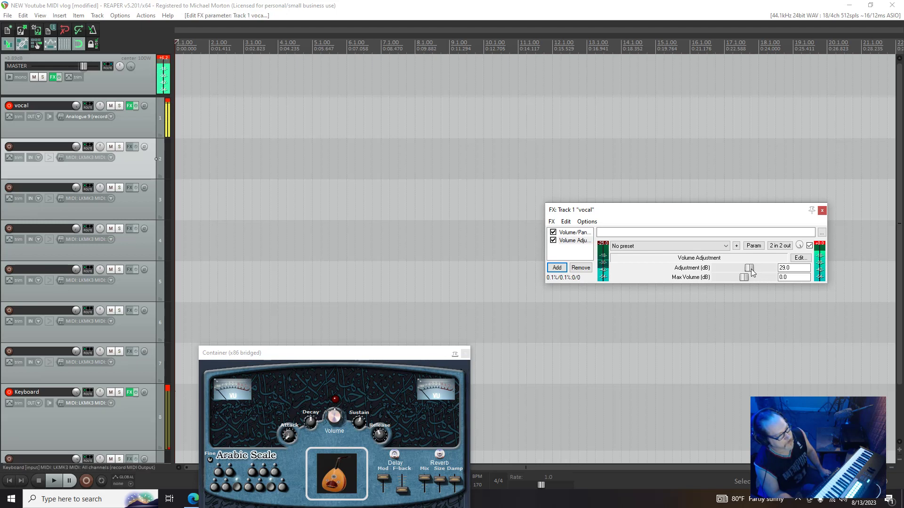
pyautogui.moveTo(749, 269); pyautogui.dragTo(749, 270)
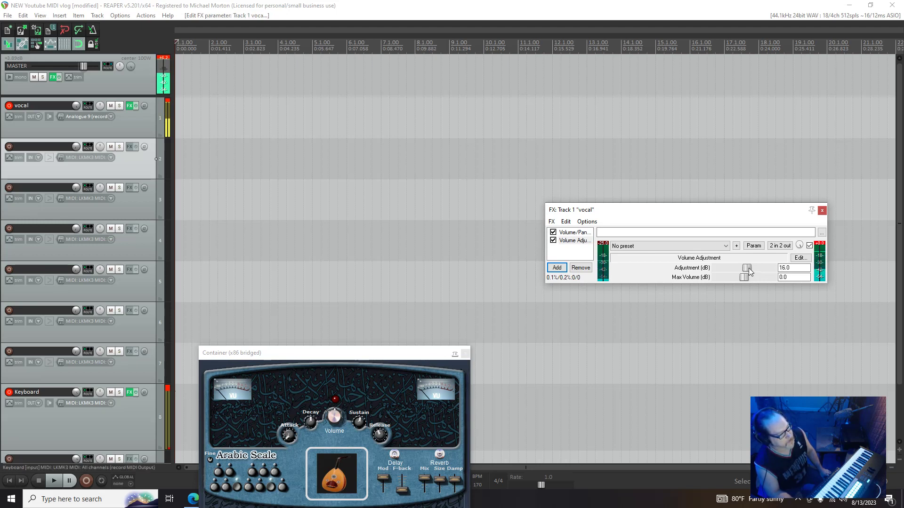
pyautogui.click(572, 232)
pyautogui.click(579, 277)
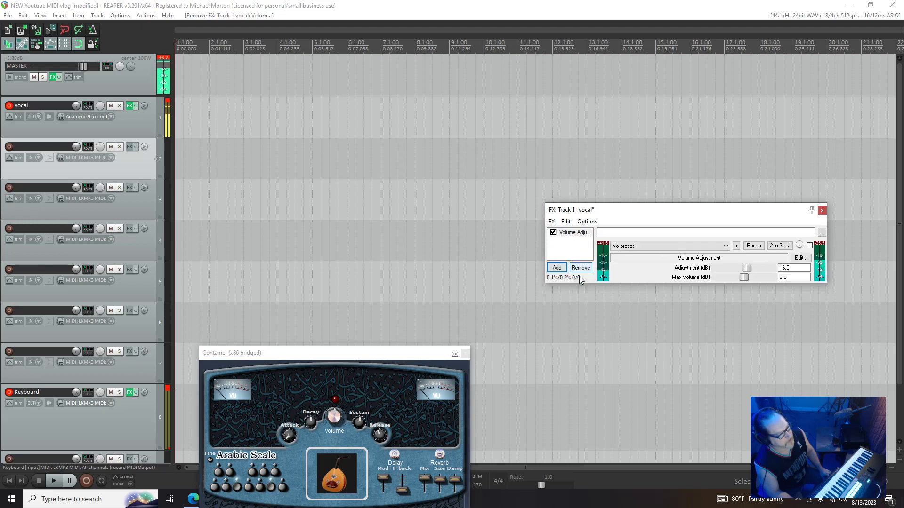
pyautogui.click(574, 233)
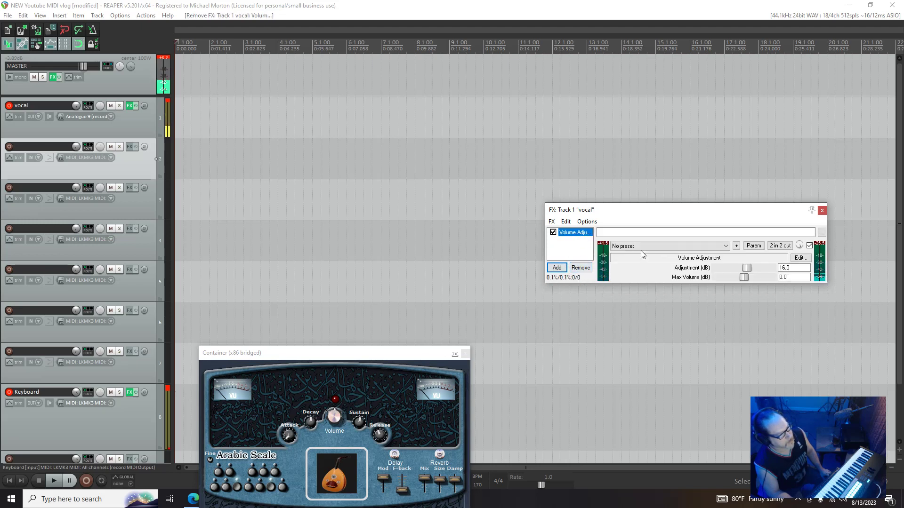
pyautogui.click(747, 267)
pyautogui.moveTo(747, 267); pyautogui.dragTo(749, 268)
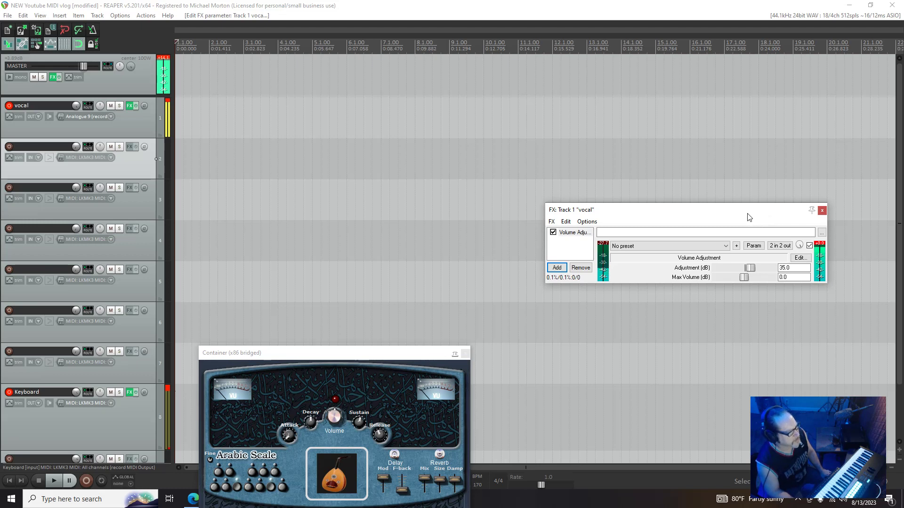
pyautogui.moveTo(748, 216); pyautogui.dragTo(903, 233)
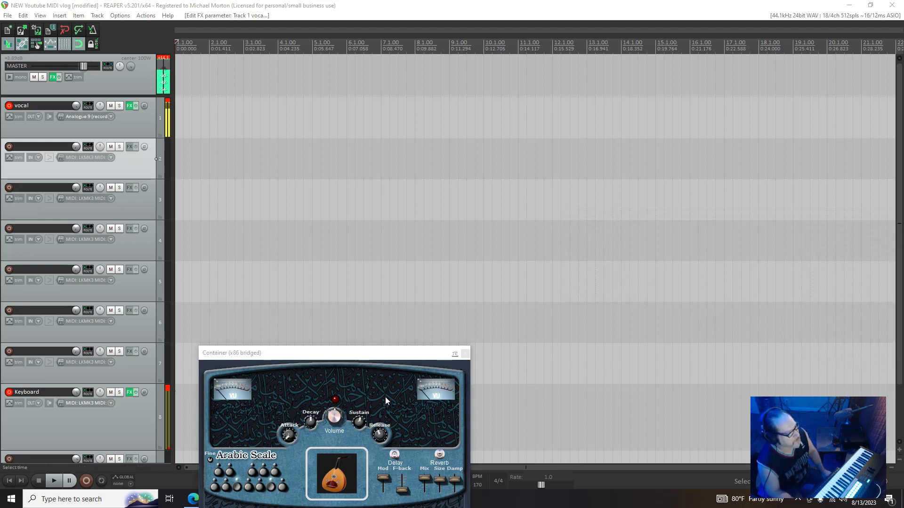
# Centre the EasternONE window, then minimize REAPER to reveal the Reddit scale cheat sheet in Edge.
pyautogui.moveTo(368, 363); pyautogui.dragTo(460, 173)
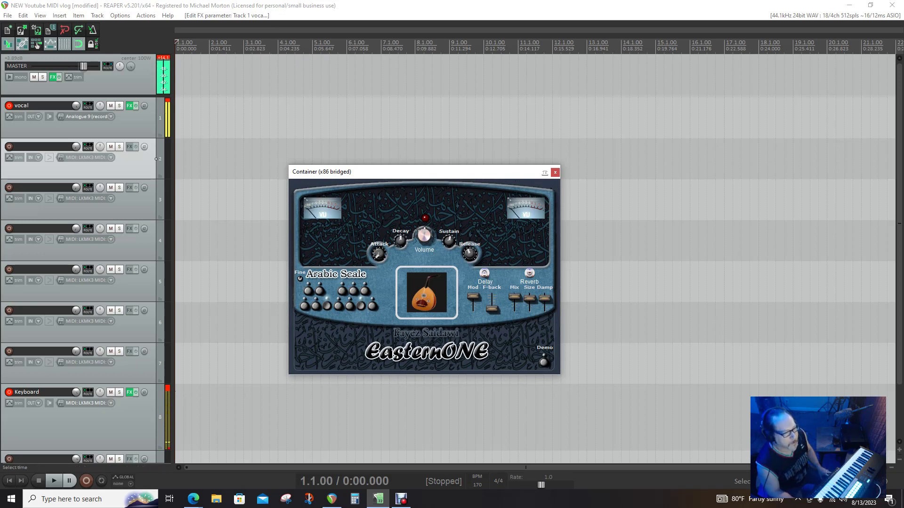
pyautogui.click(332, 498)
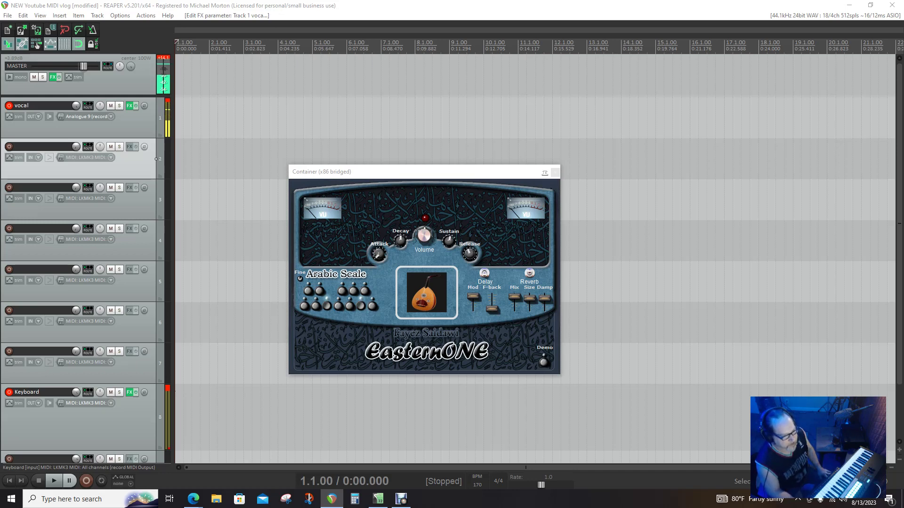
pyautogui.click(854, 7)
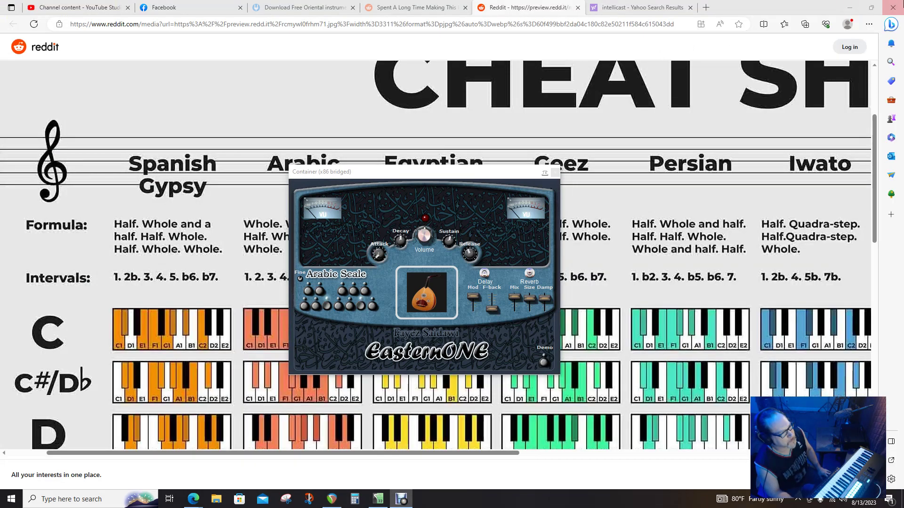
# Minimize Edge, open All Control Panel Items from the desktop, and move it below EasternONE.
pyautogui.click(849, 7)
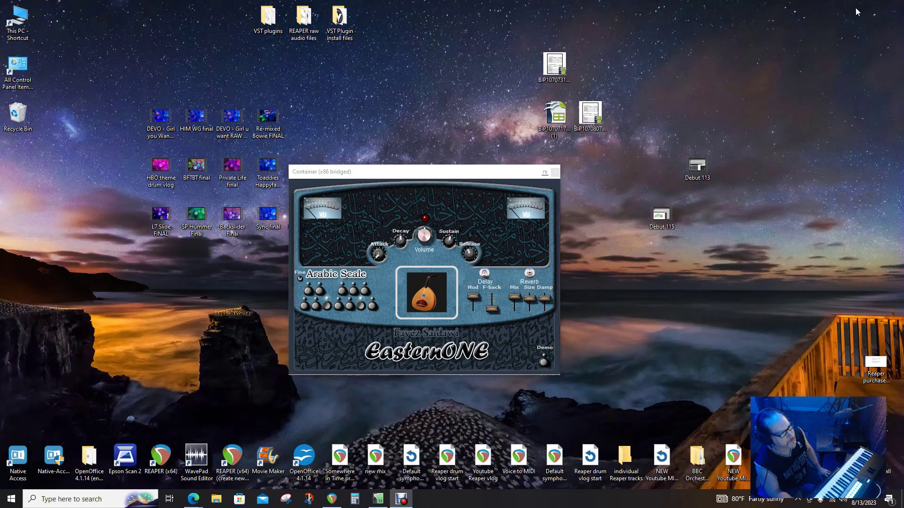
pyautogui.doubleClick(11, 75)
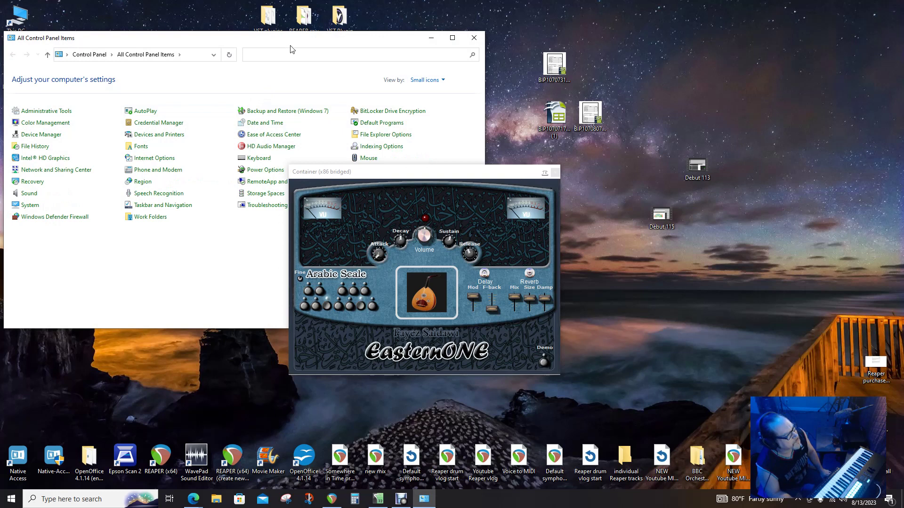
pyautogui.moveTo(295, 41); pyautogui.dragTo(324, 221)
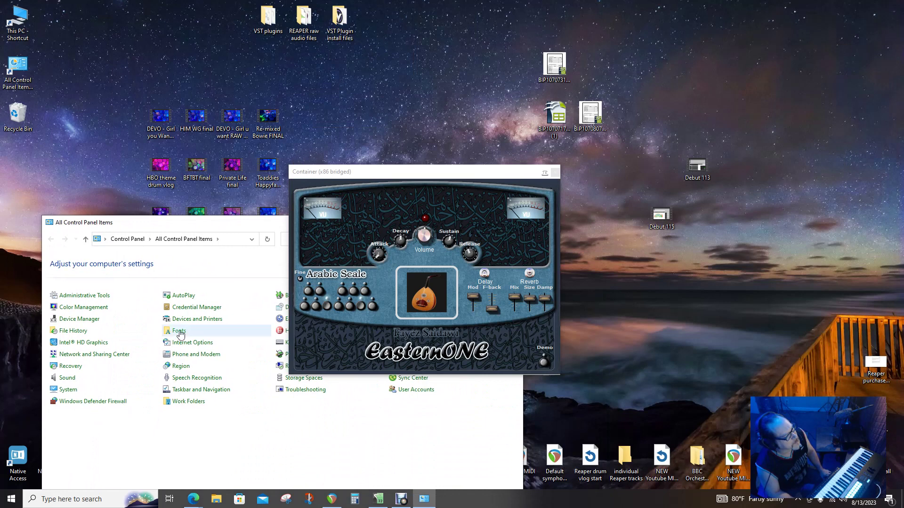
# In Sound, confirm the Line recording input's level is 100 in its Properties.
pyautogui.click(66, 381)
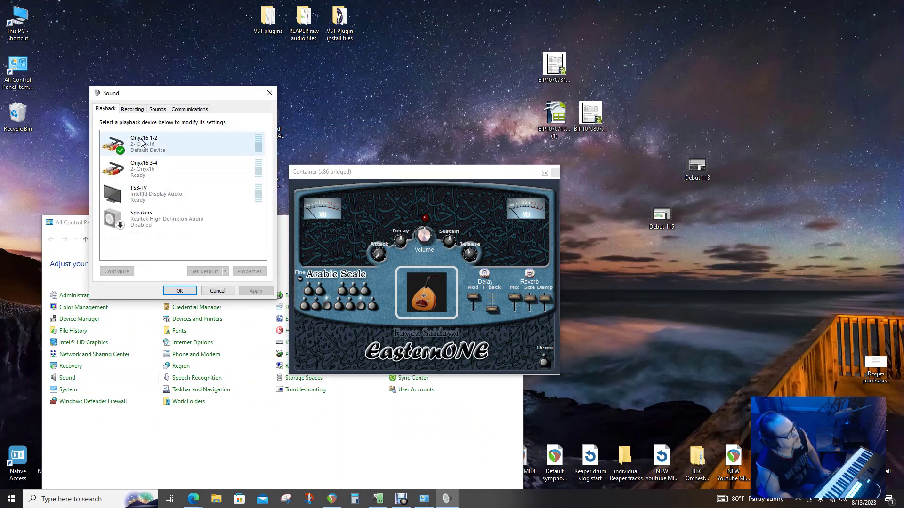
pyautogui.click(133, 111)
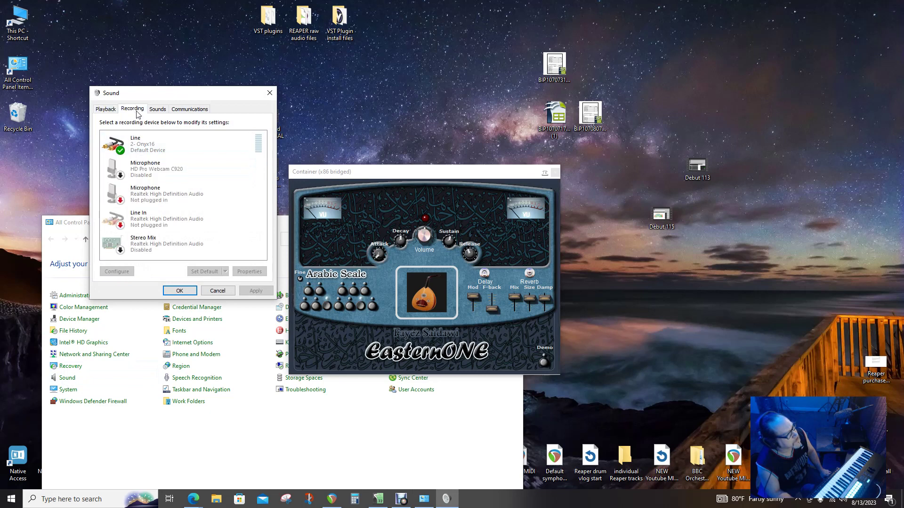
pyautogui.click(158, 109)
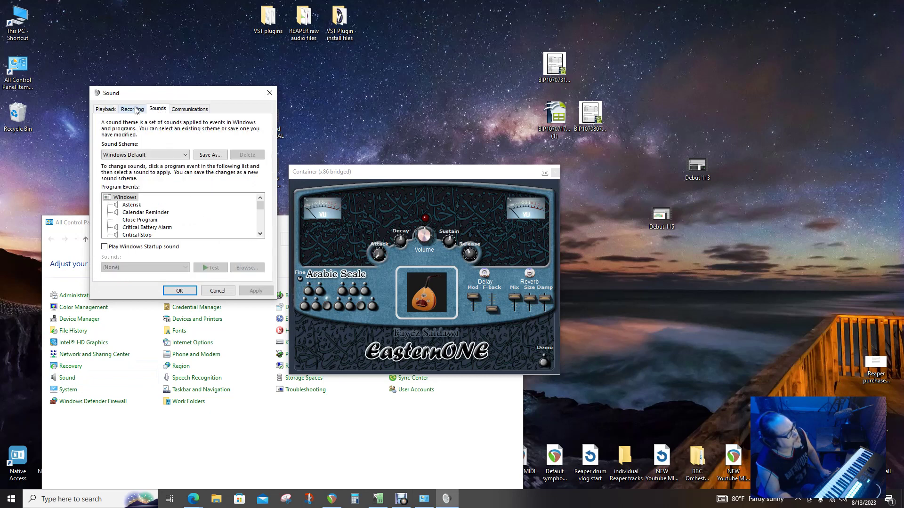
pyautogui.click(136, 110)
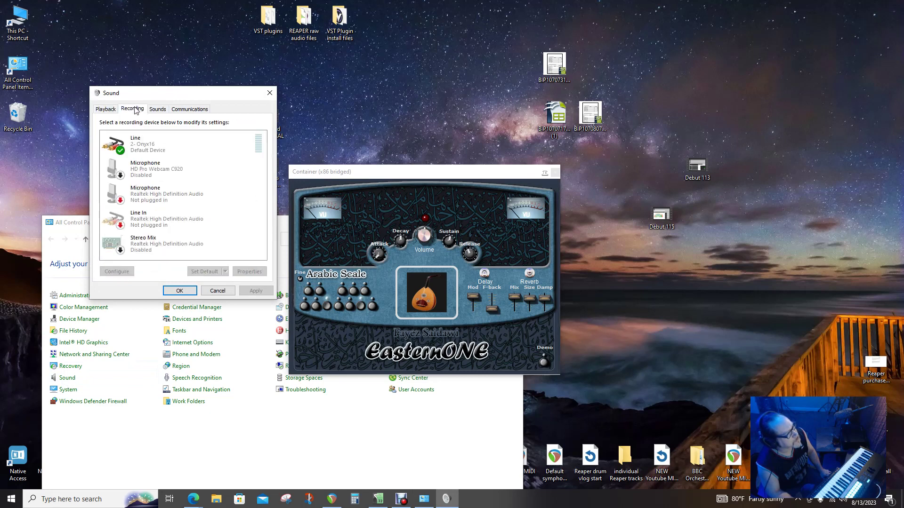
pyautogui.click(145, 146)
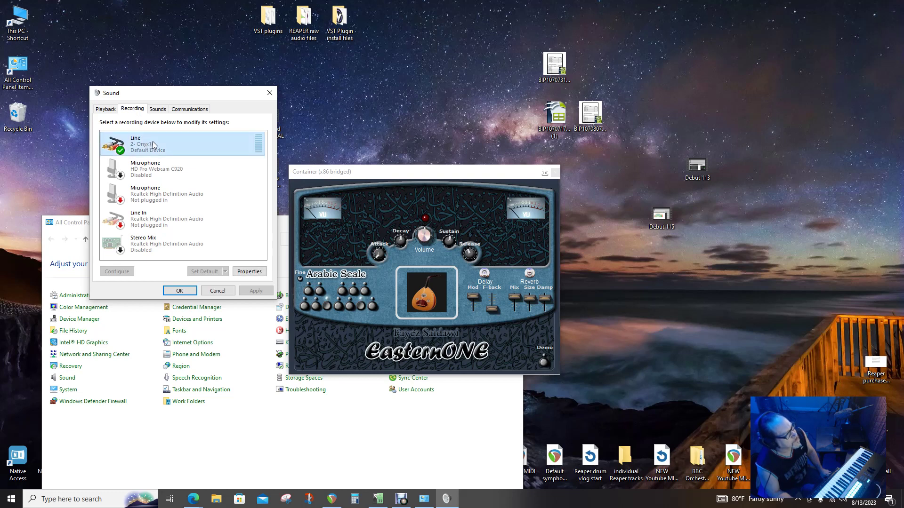
pyautogui.doubleClick(150, 146)
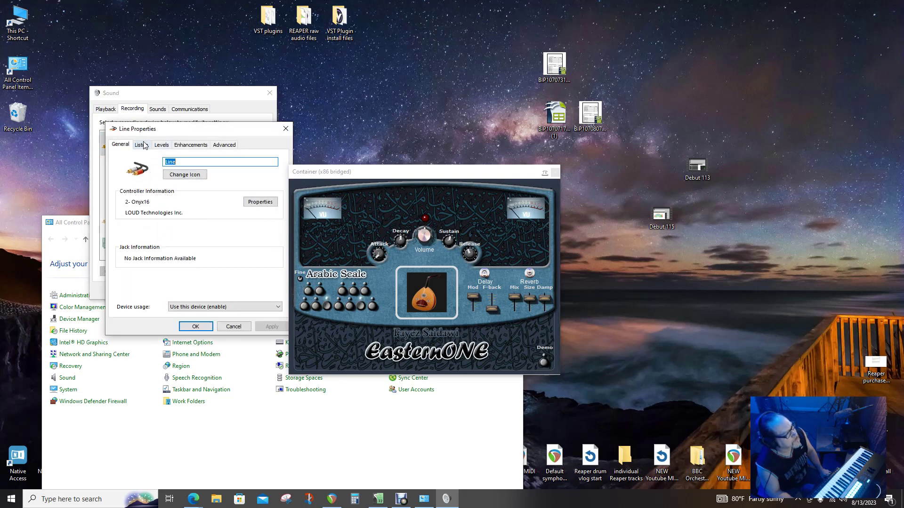
pyautogui.click(142, 145)
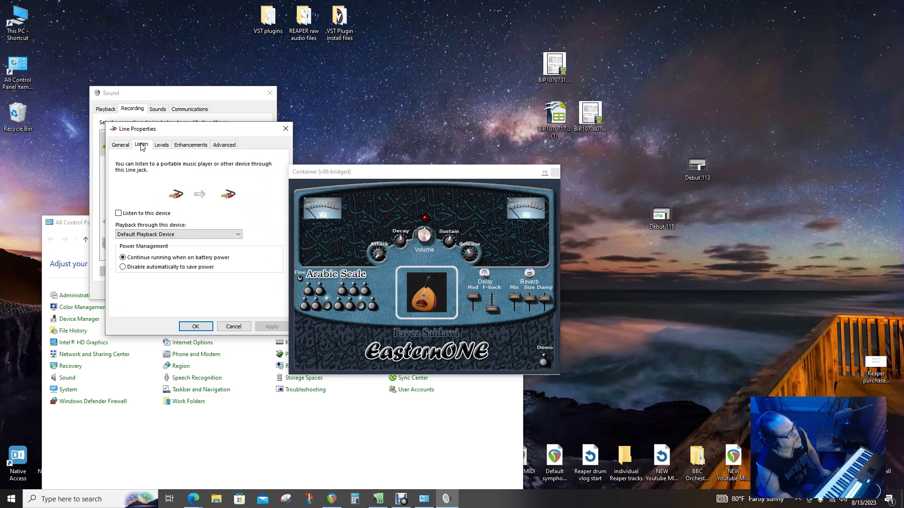
pyautogui.click(162, 145)
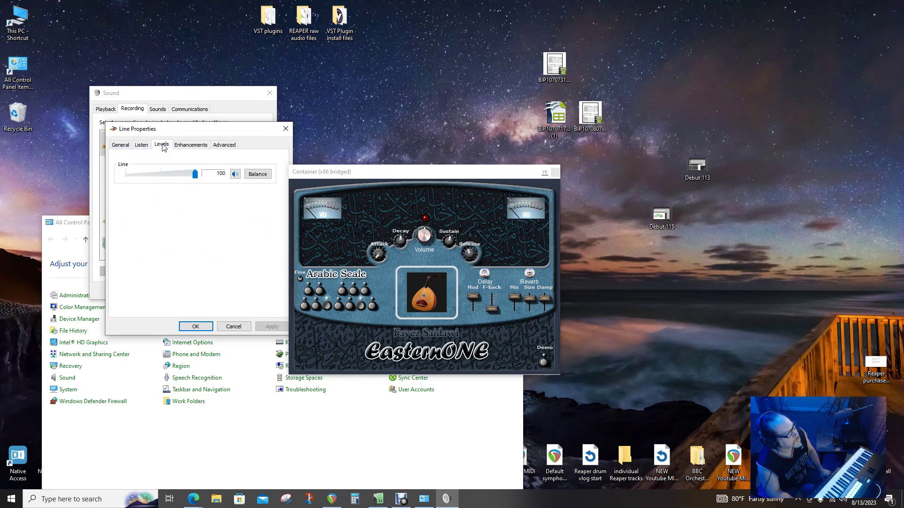
pyautogui.click(286, 128)
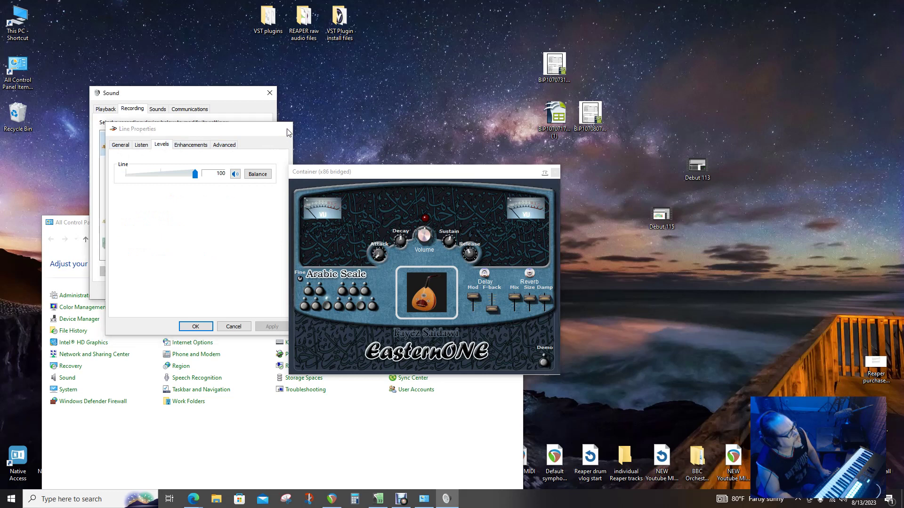
# Confirm the Onyx16 1-2 and 3-4 playback outputs both sit at level 100.
pyautogui.click(105, 109)
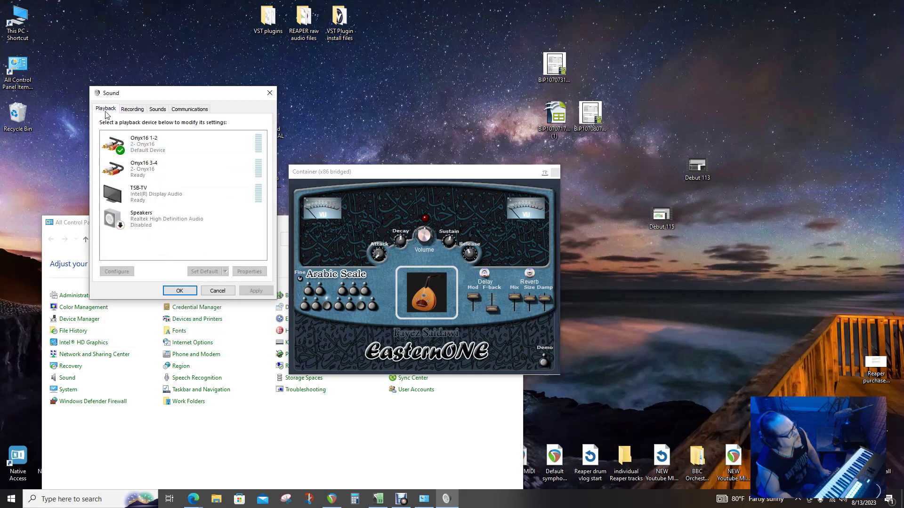
pyautogui.click(145, 143)
pyautogui.doubleClick(152, 145)
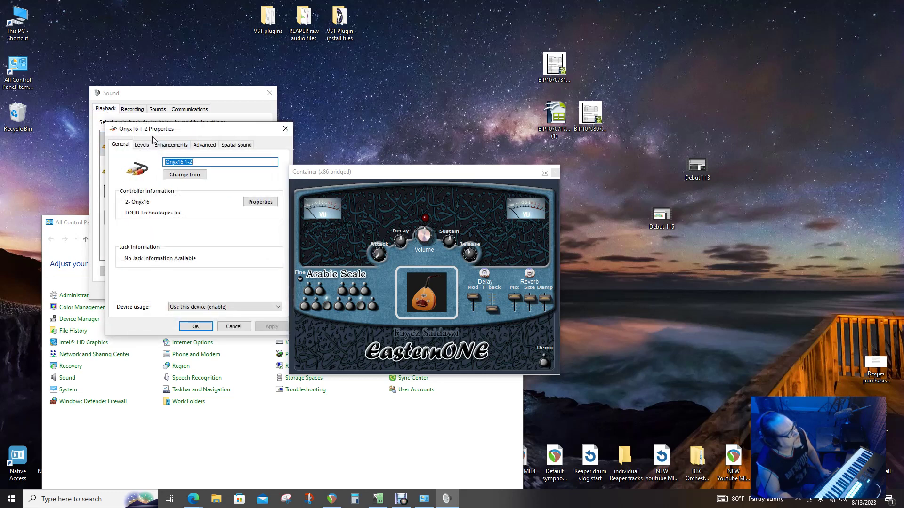
pyautogui.click(144, 146)
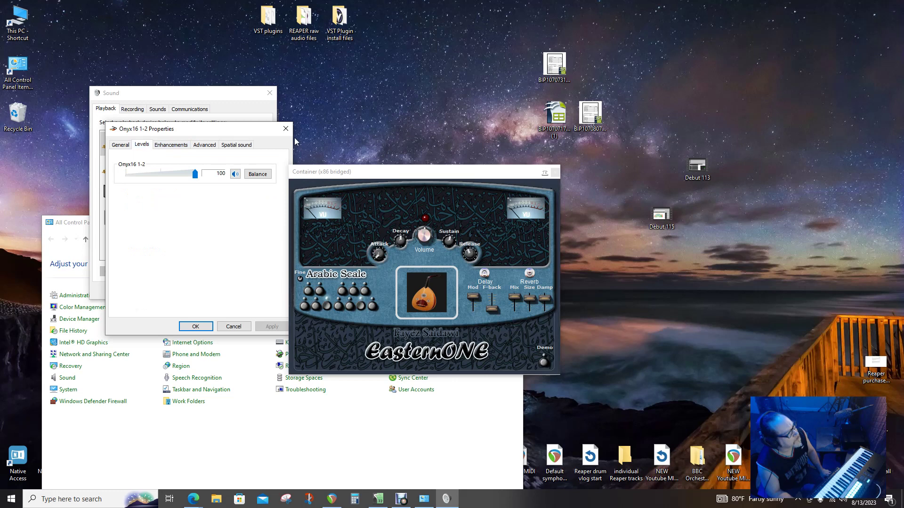
pyautogui.click(285, 128)
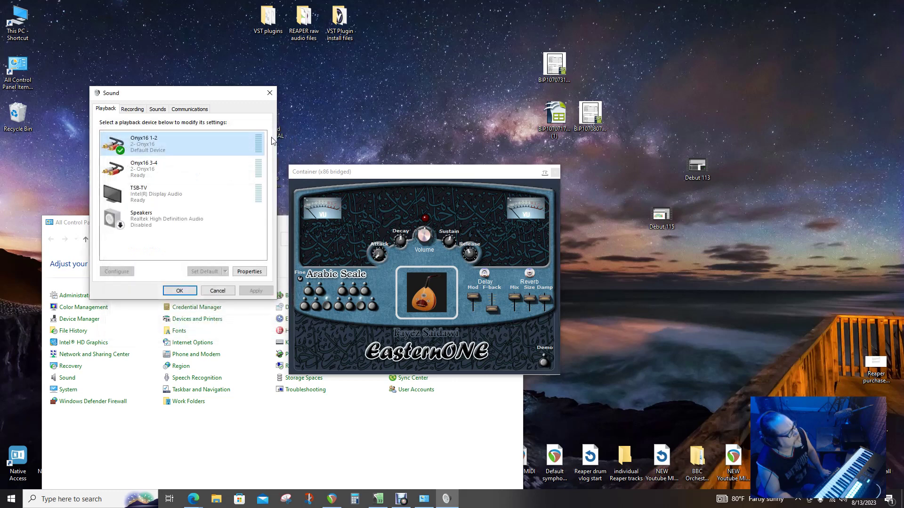
pyautogui.doubleClick(142, 172)
pyautogui.click(141, 145)
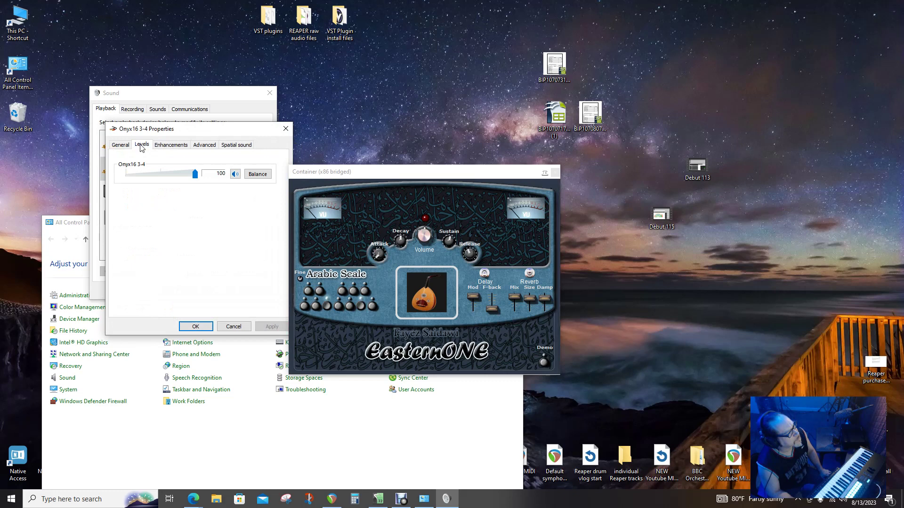
pyautogui.click(286, 128)
# Close the Sound dialog and briefly check the tray volume for the Onyx device.
pyautogui.click(270, 93)
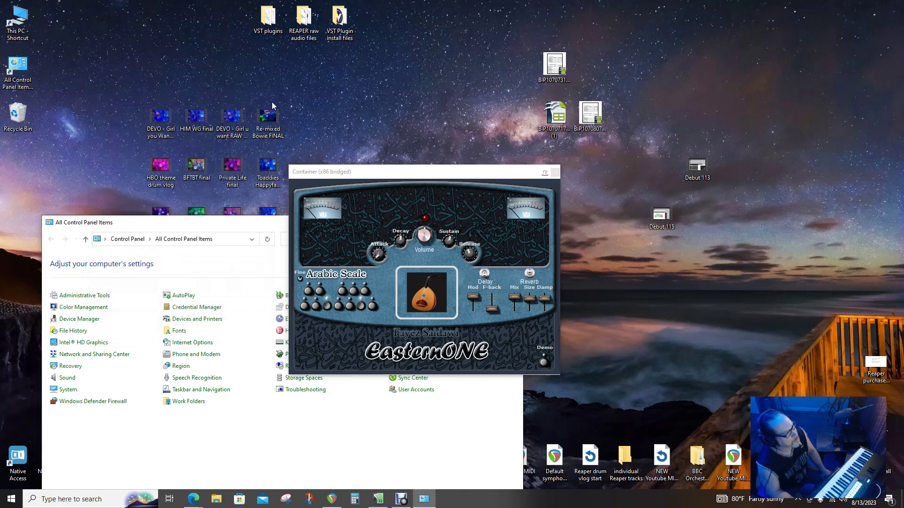
pyautogui.click(843, 500)
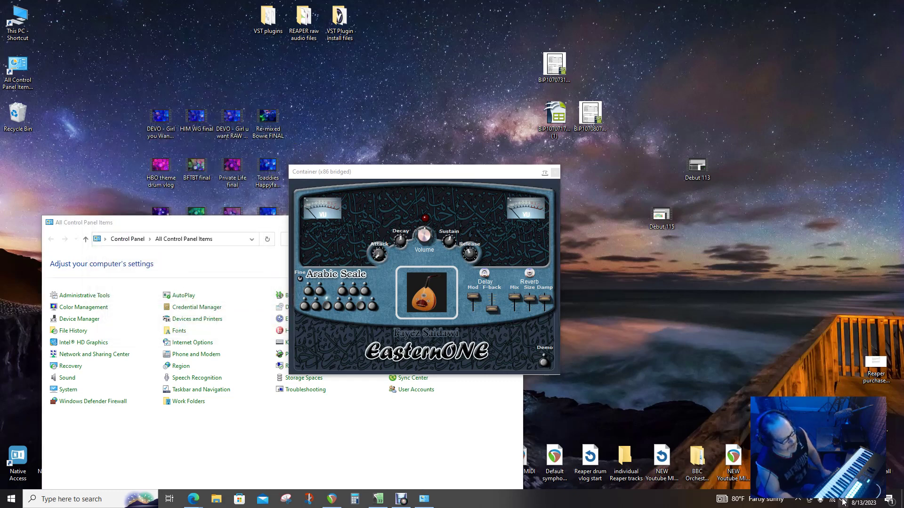
pyautogui.click(843, 500)
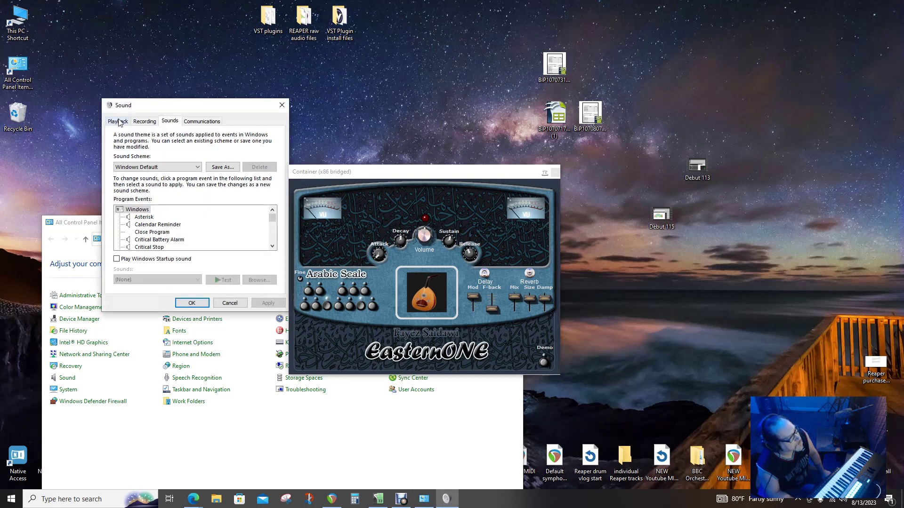
pyautogui.click(119, 122)
# Check Onyx16 1-2 device and app sliders in Volume Mixer, then return to REAPER.
pyautogui.click(282, 105)
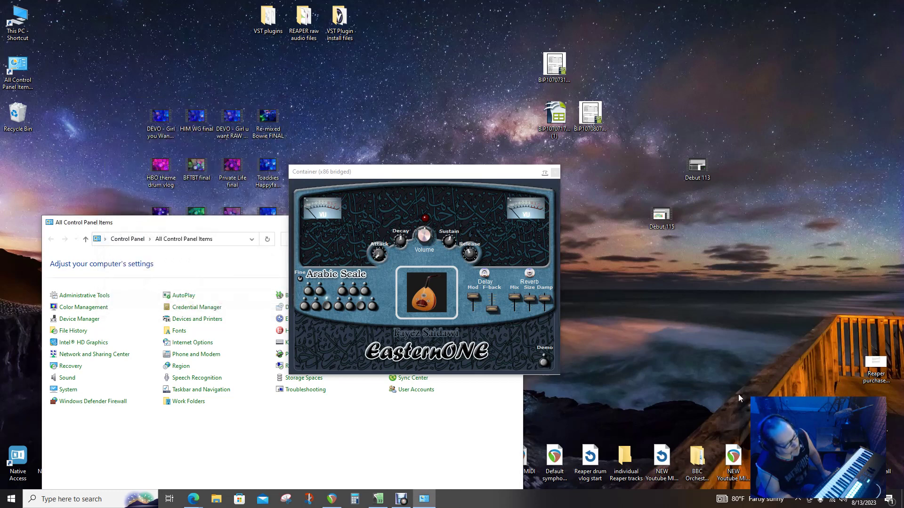
pyautogui.click(842, 500)
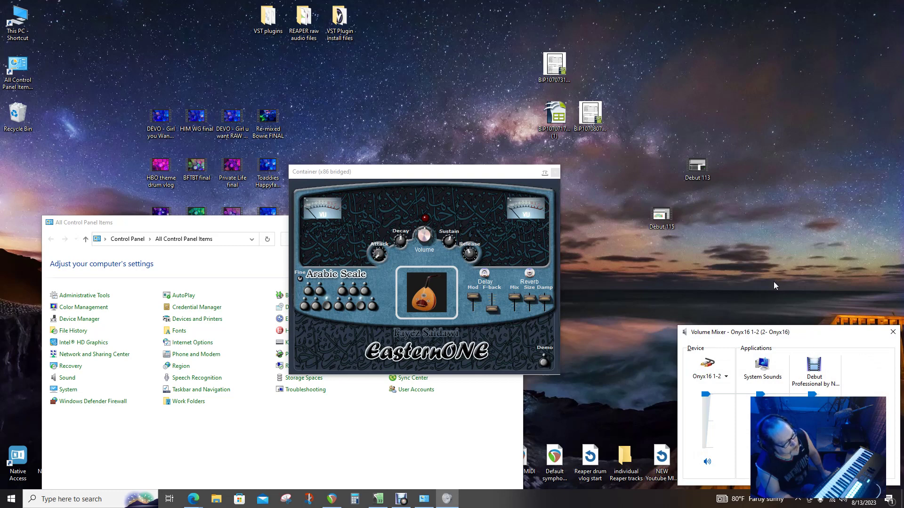
pyautogui.click(672, 281)
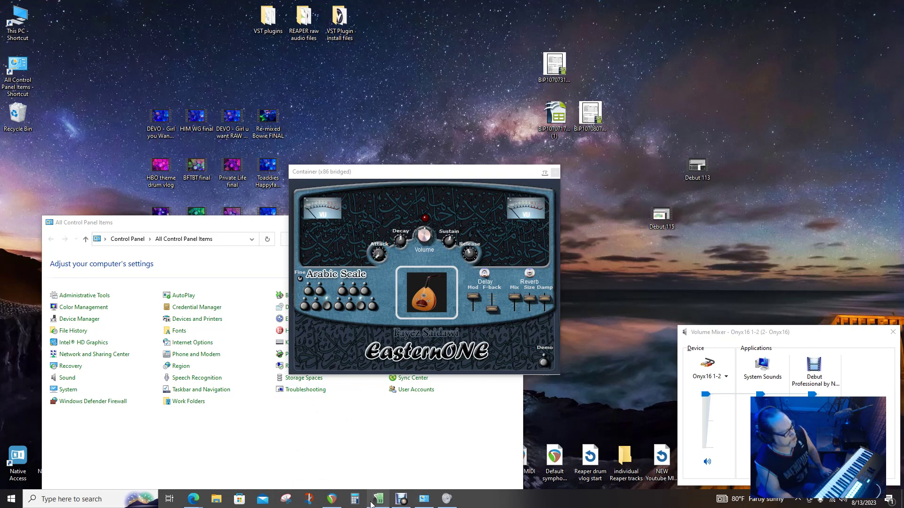
pyautogui.click(332, 498)
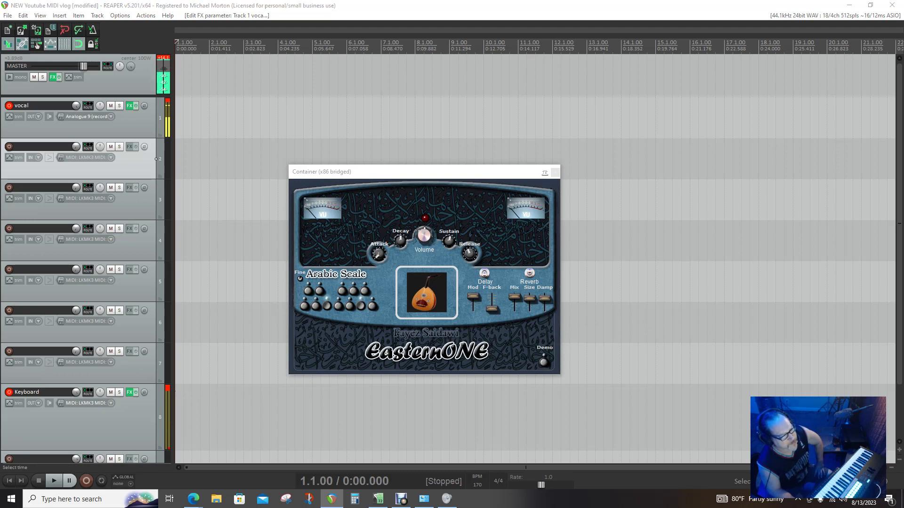
# Refocus the Keyboard track's EasternONE window, then bring up the vocal track's Volume Adjustment effect.
pyautogui.click(131, 393)
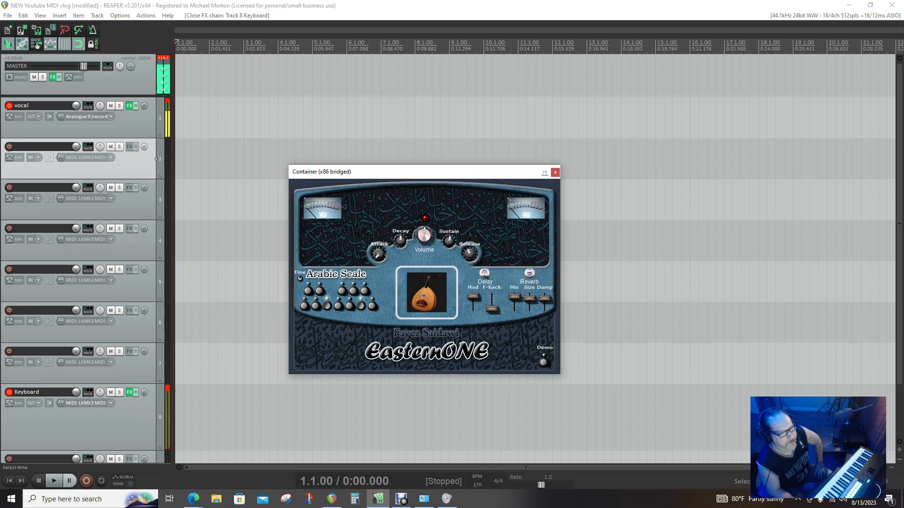
pyautogui.hotkey('alt', 'Tab')
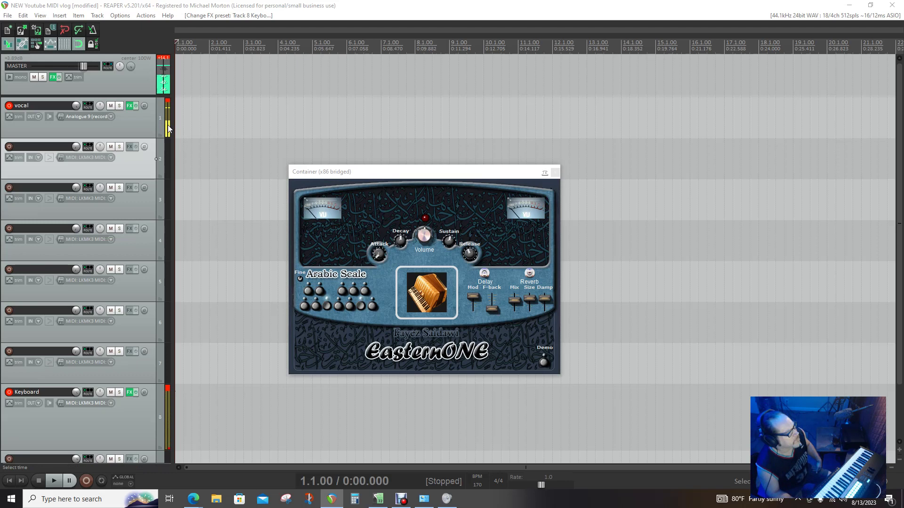
pyautogui.click(131, 106)
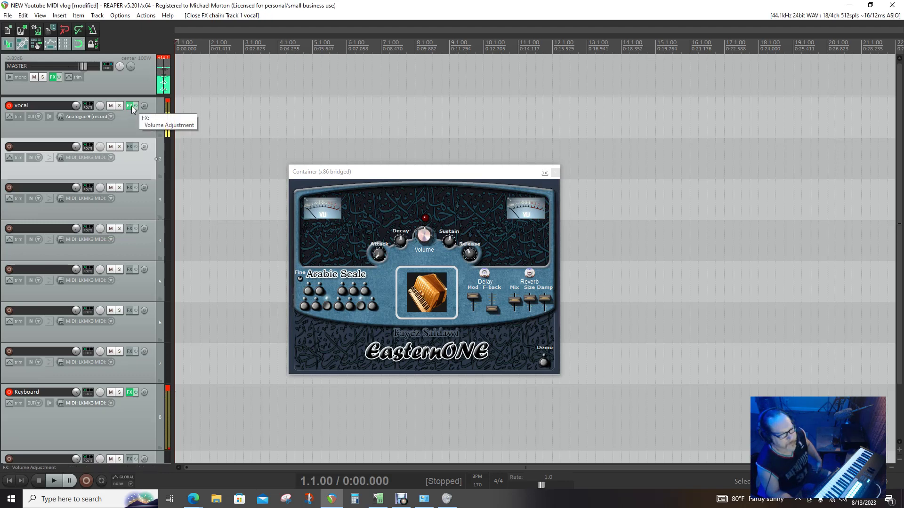